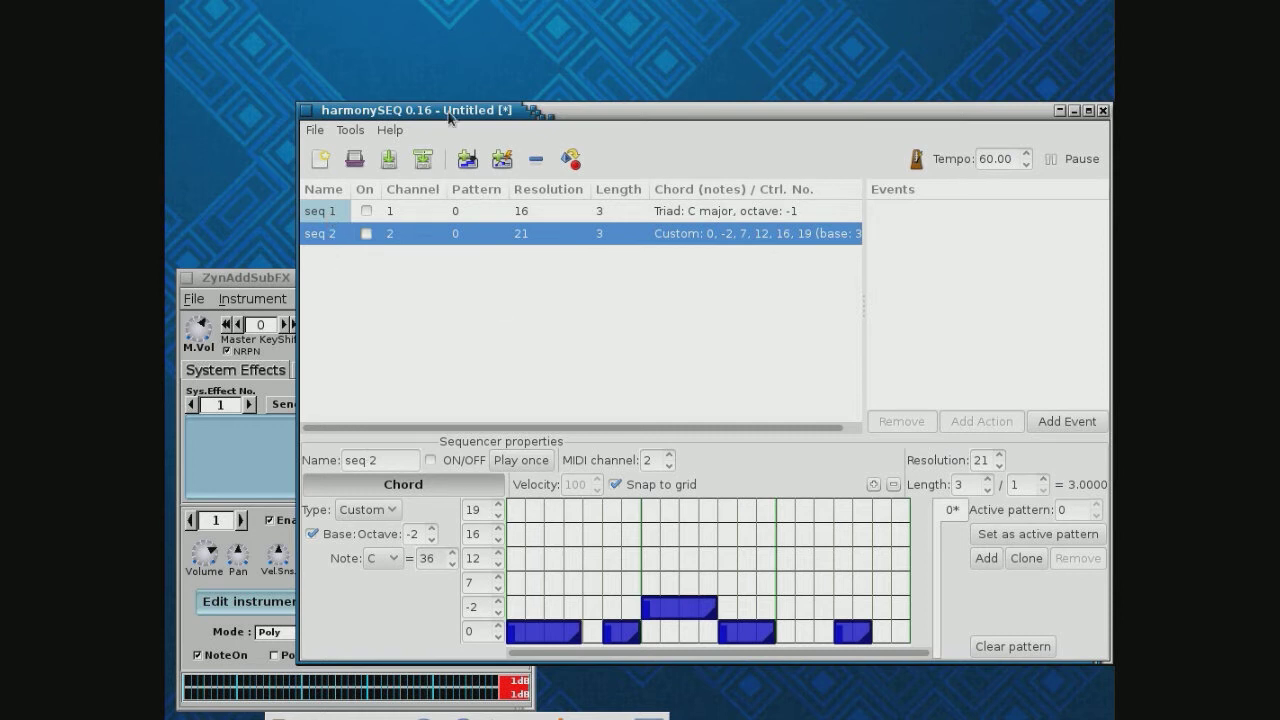
Move the harmonySEQ and ZynAddSubFX windows apart so the sequencer switches are reachable, and show the instrument of ZynAddSubFX part 2
drag(448, 118, 574, 132)
drag(282, 279, 282, 229)
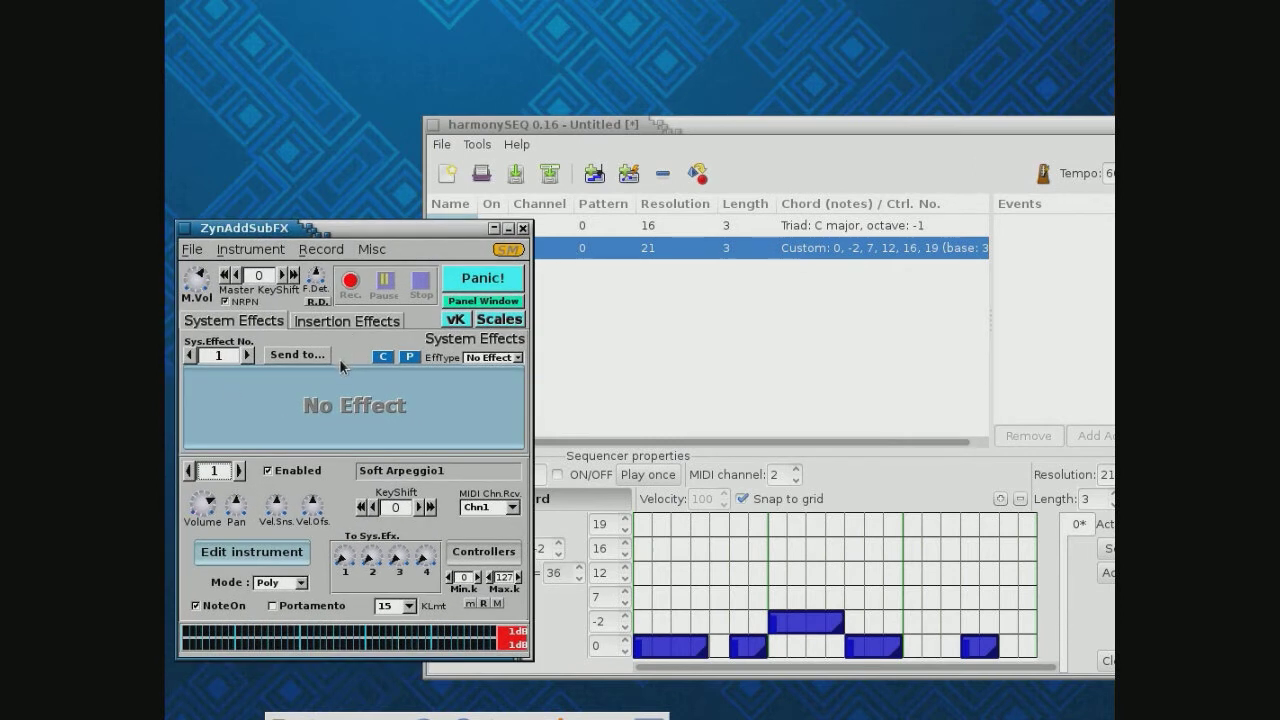
click(240, 471)
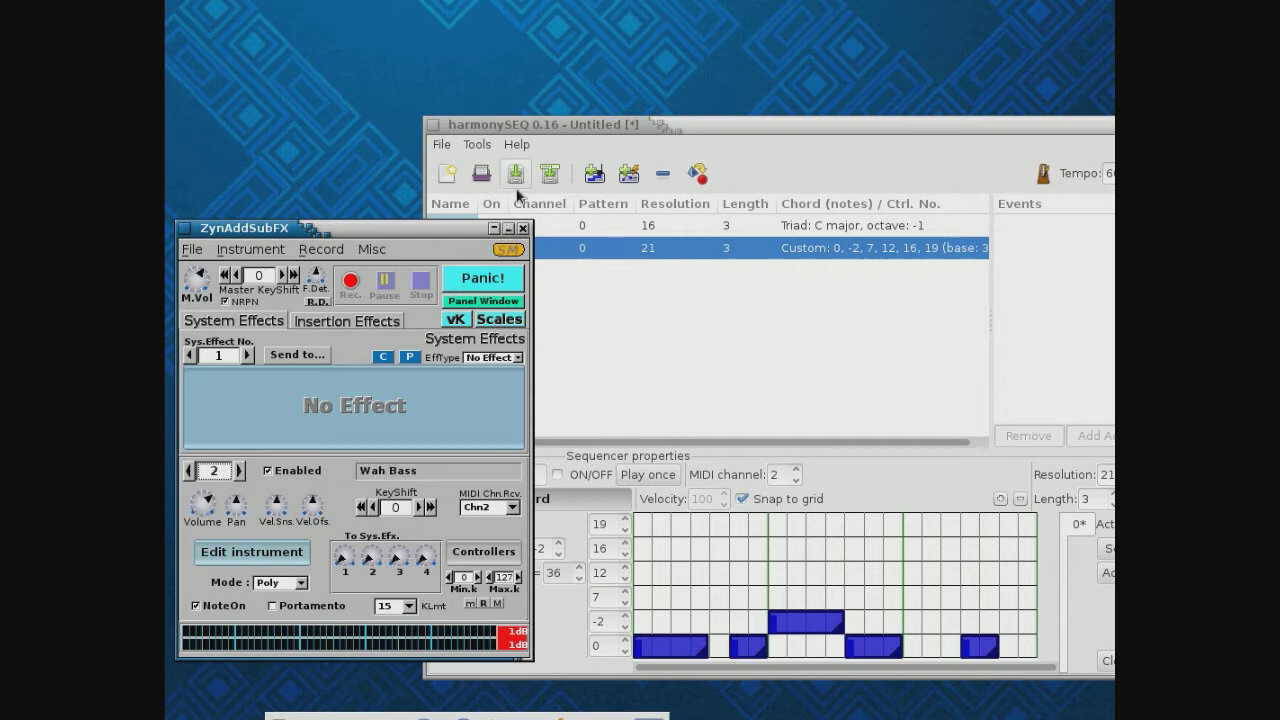
drag(424, 229, 376, 245)
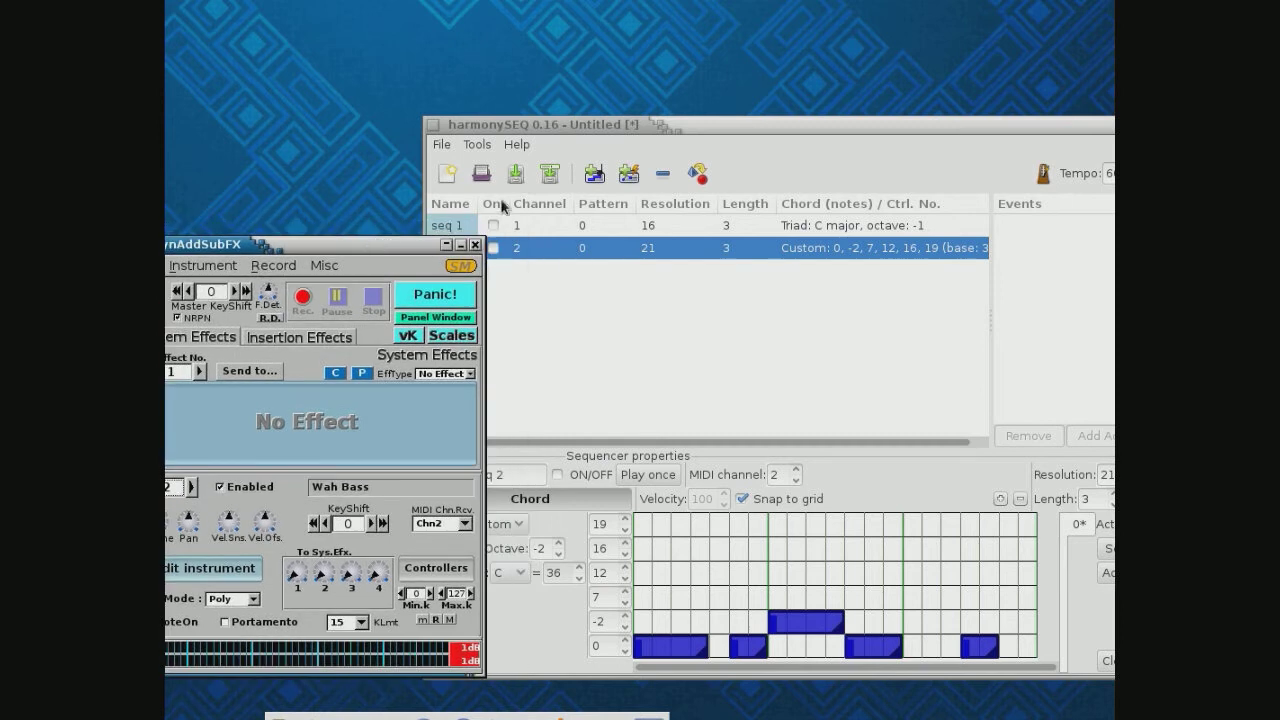
Switch on seq 1 and seq 2 and adjust the volume of part 2, Wah Bass, in ZynAddSubFX while they play
click(493, 226)
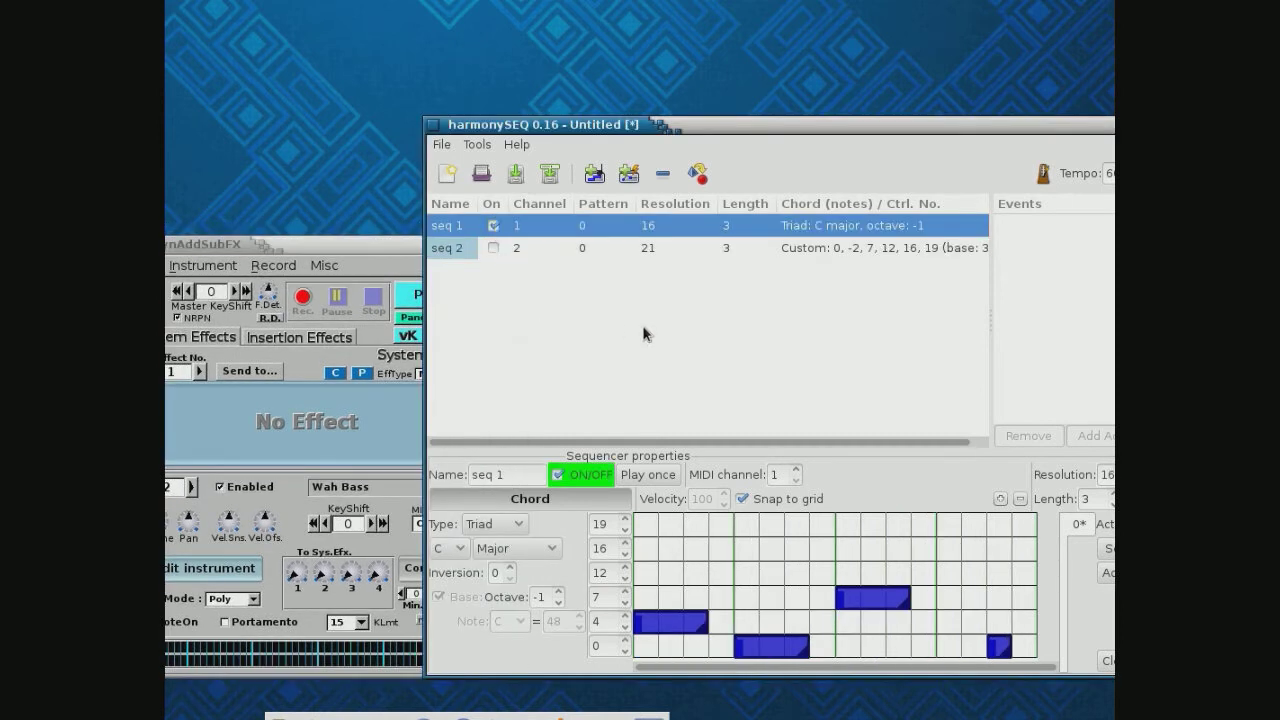
click(493, 248)
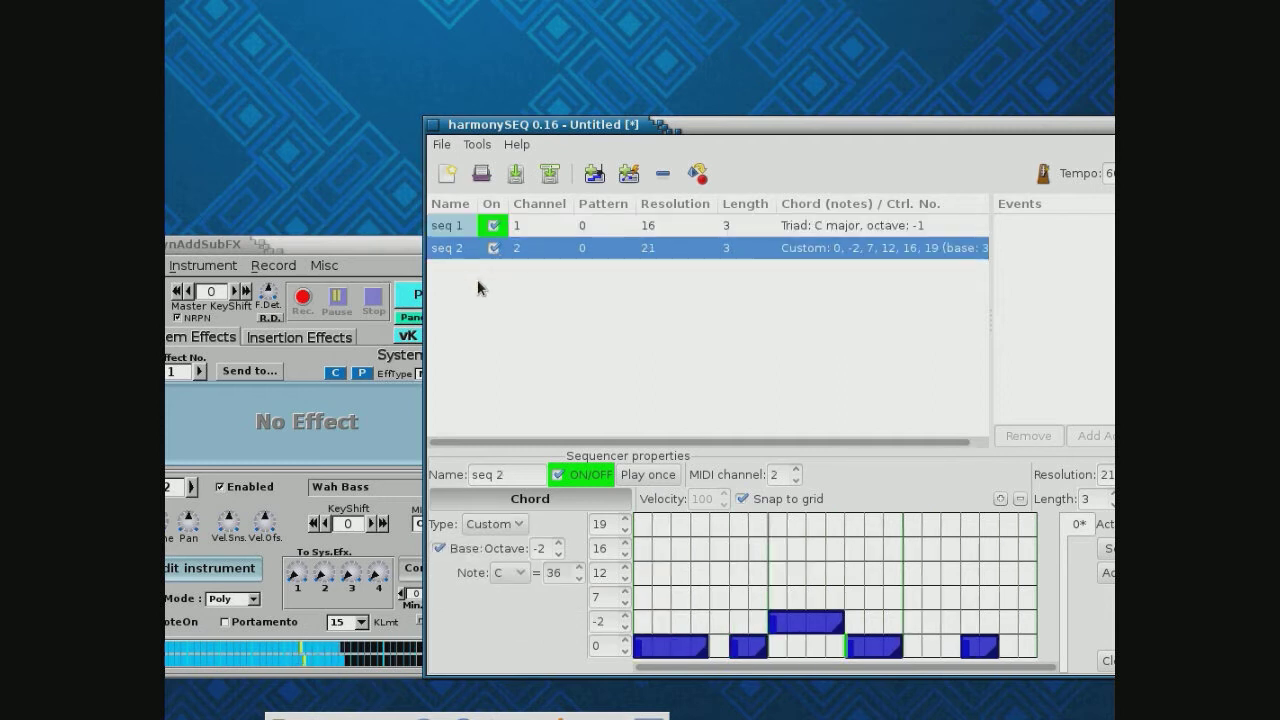
drag(333, 245, 366, 248)
drag(191, 524, 184, 505)
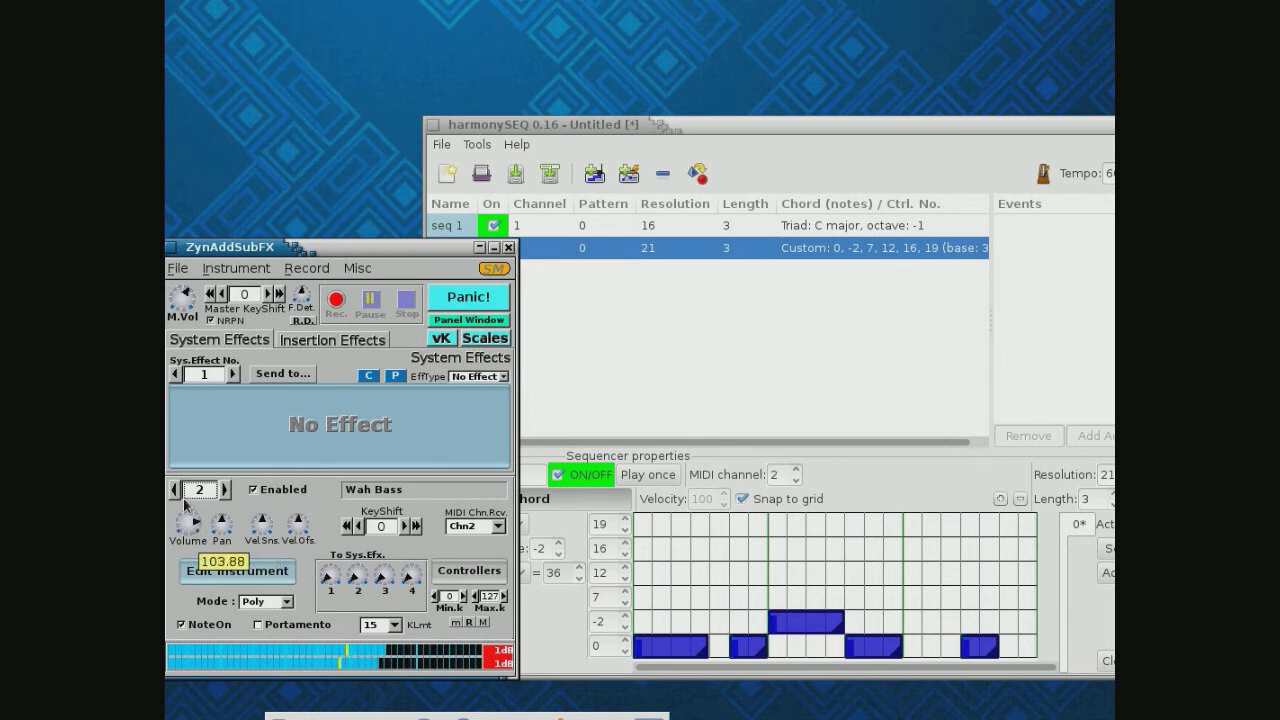
drag(187, 518, 209, 548)
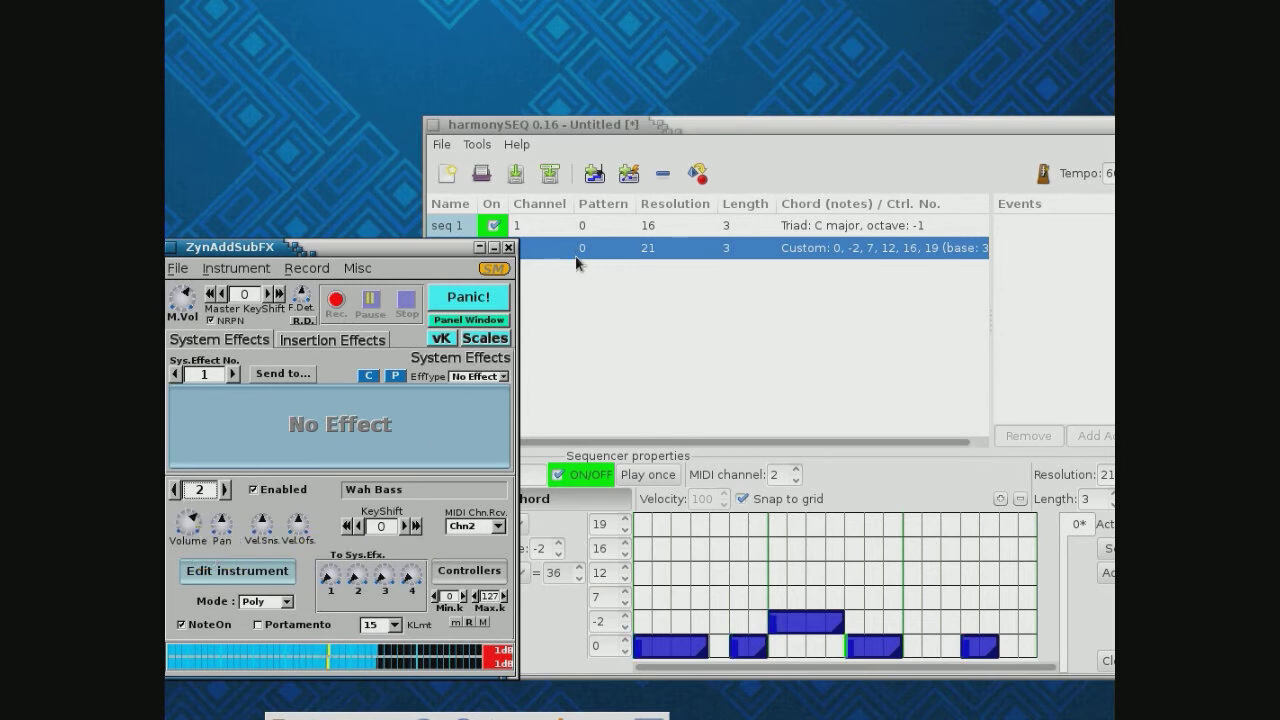
Switch off seq 1 and seq 2, and move the harmonySEQ window back fully into view
click(492, 226)
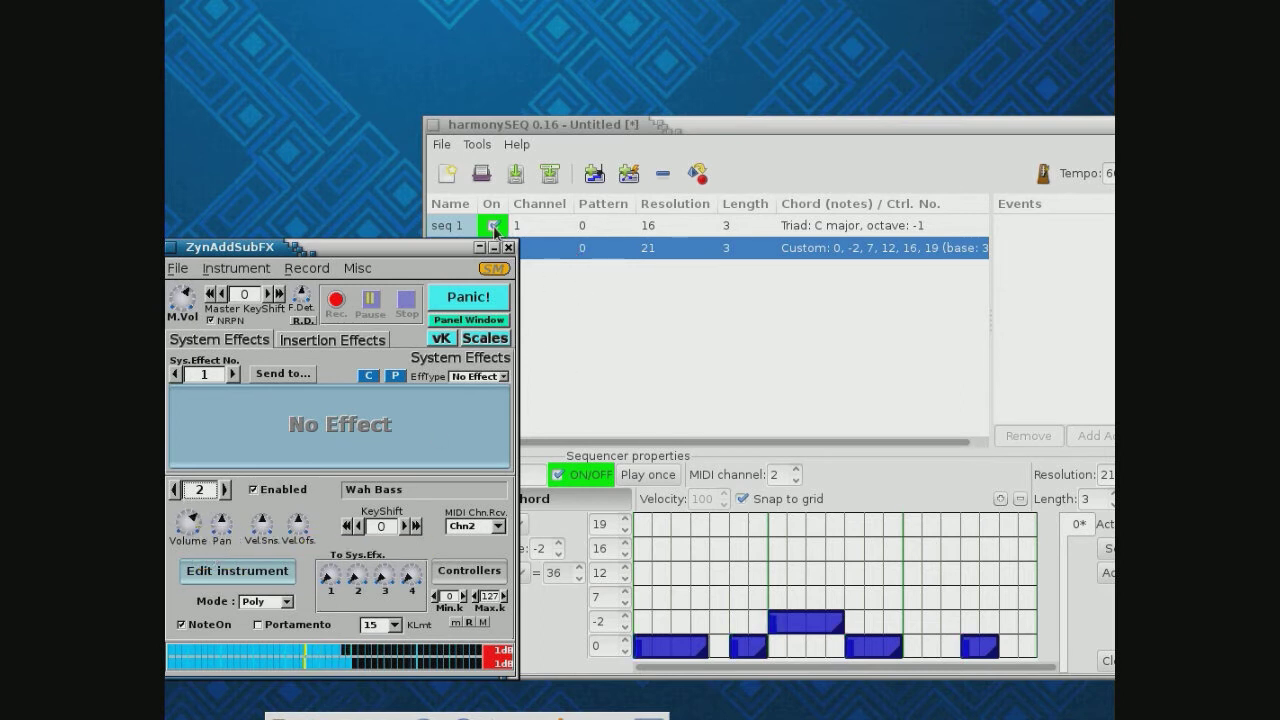
click(493, 248)
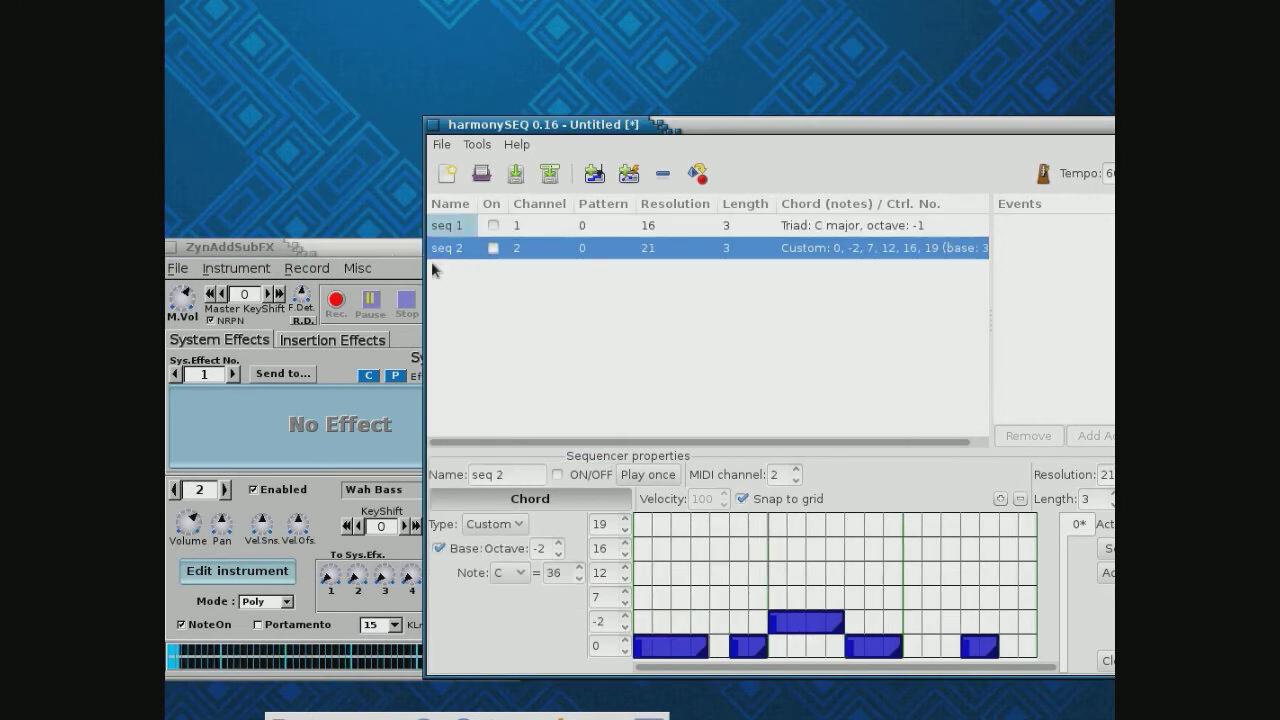
drag(756, 126, 628, 111)
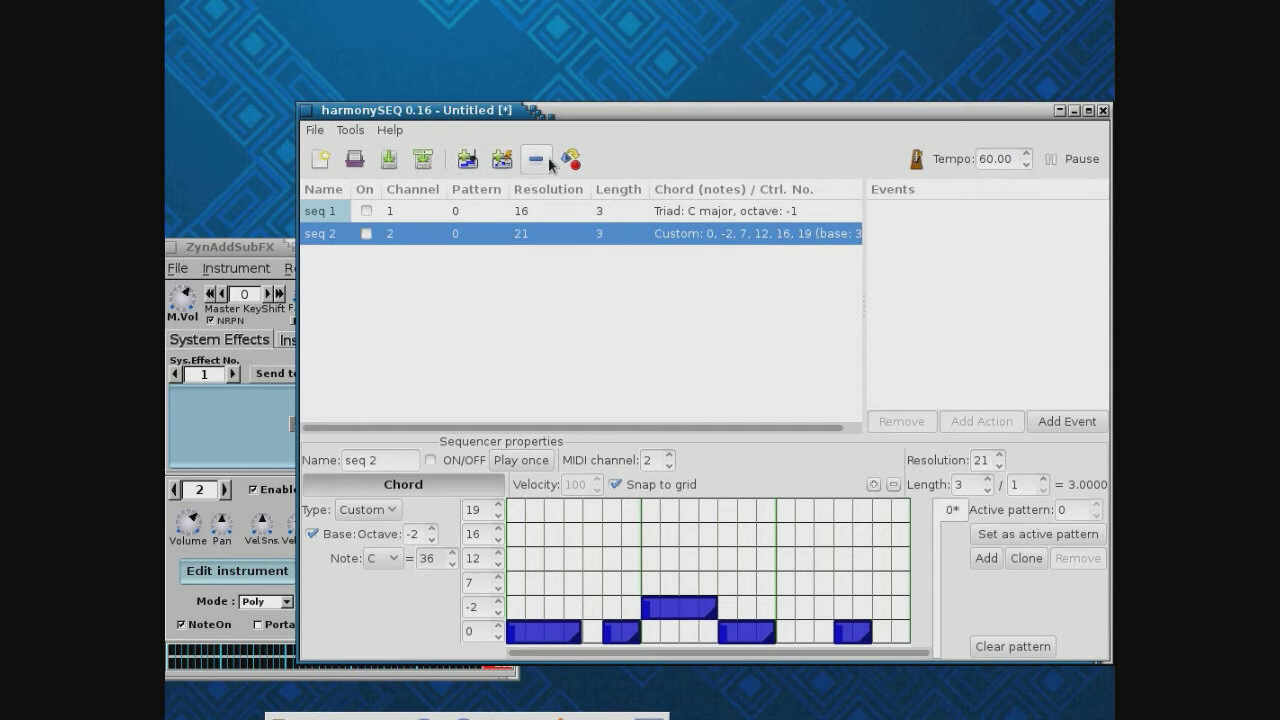
Add a control sequencer in harmonySEQ, then show part 1 in ZynAddSubFX and move that window aside
click(502, 160)
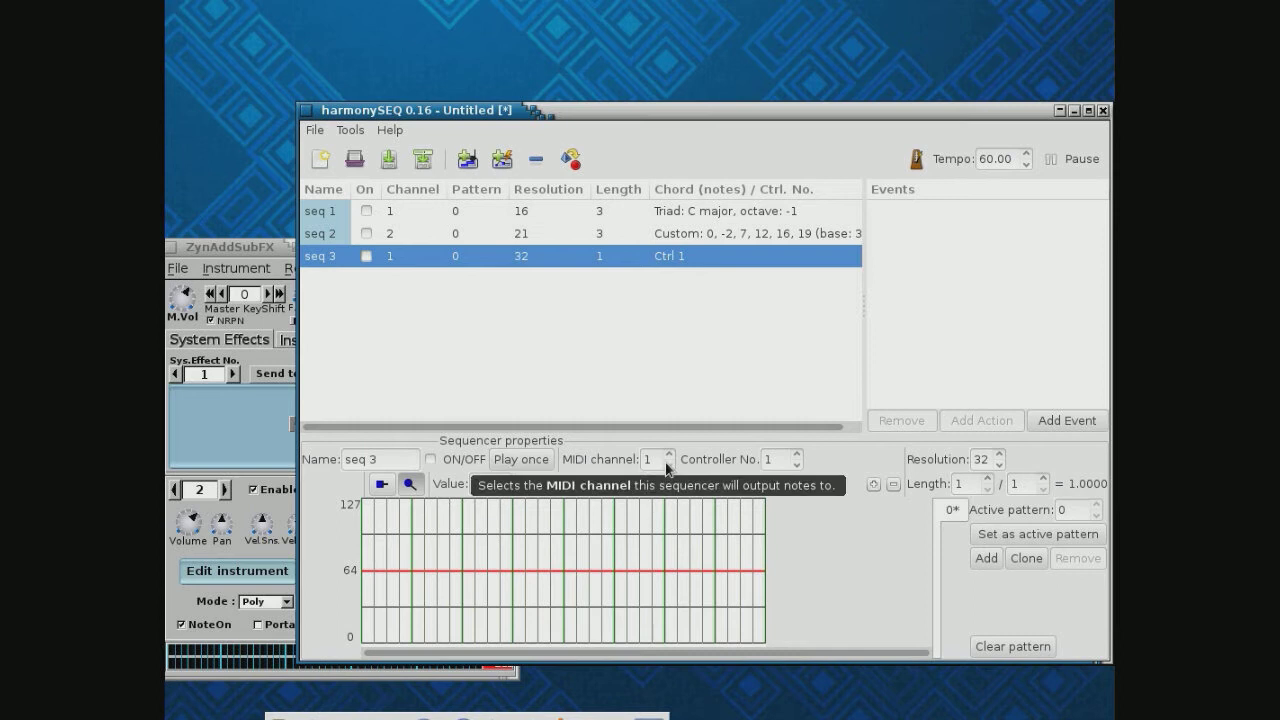
click(247, 252)
click(175, 489)
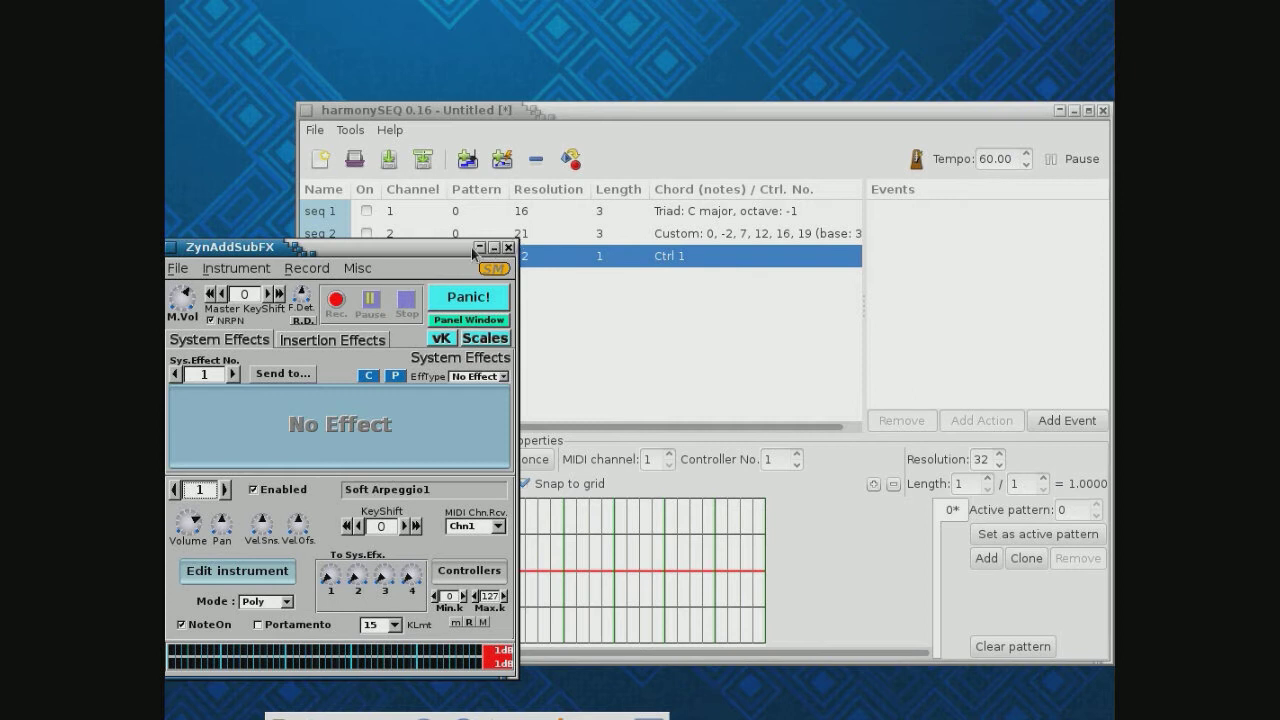
drag(404, 252, 166, 252)
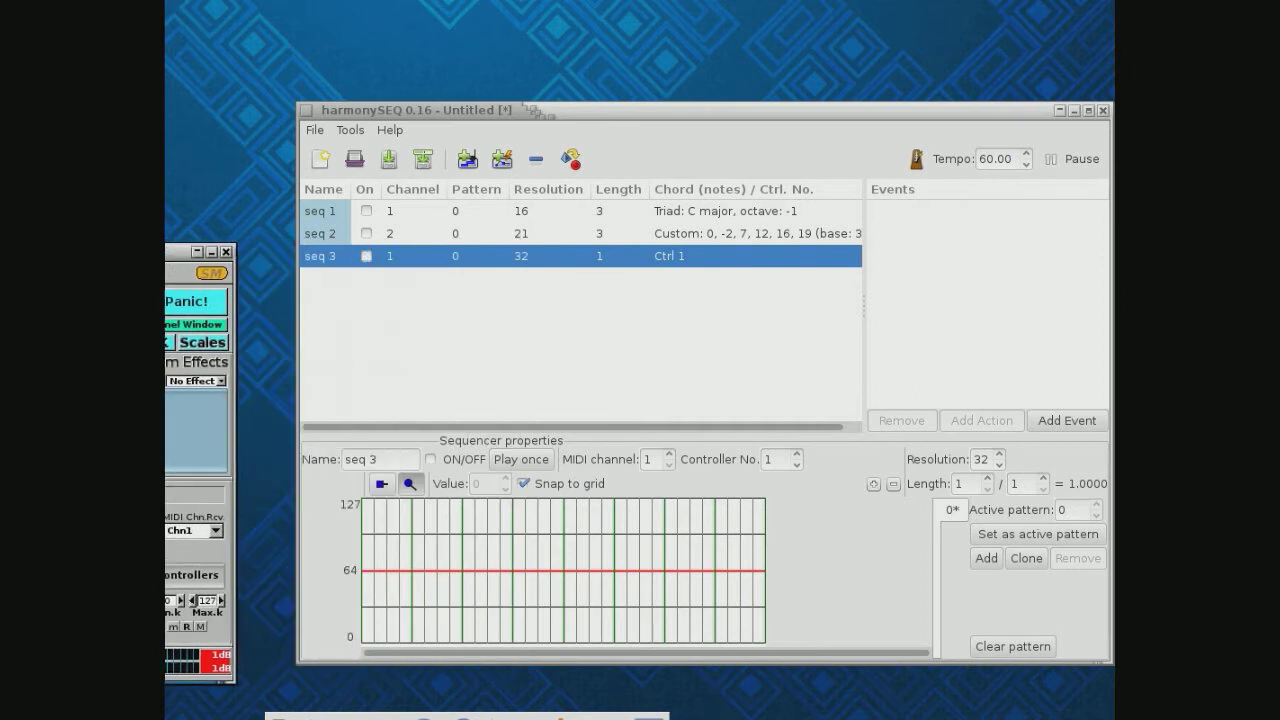
Set the controller number of seq 3 to 10
click(797, 455)
click(797, 455)
click(797, 455)
click(797, 455)
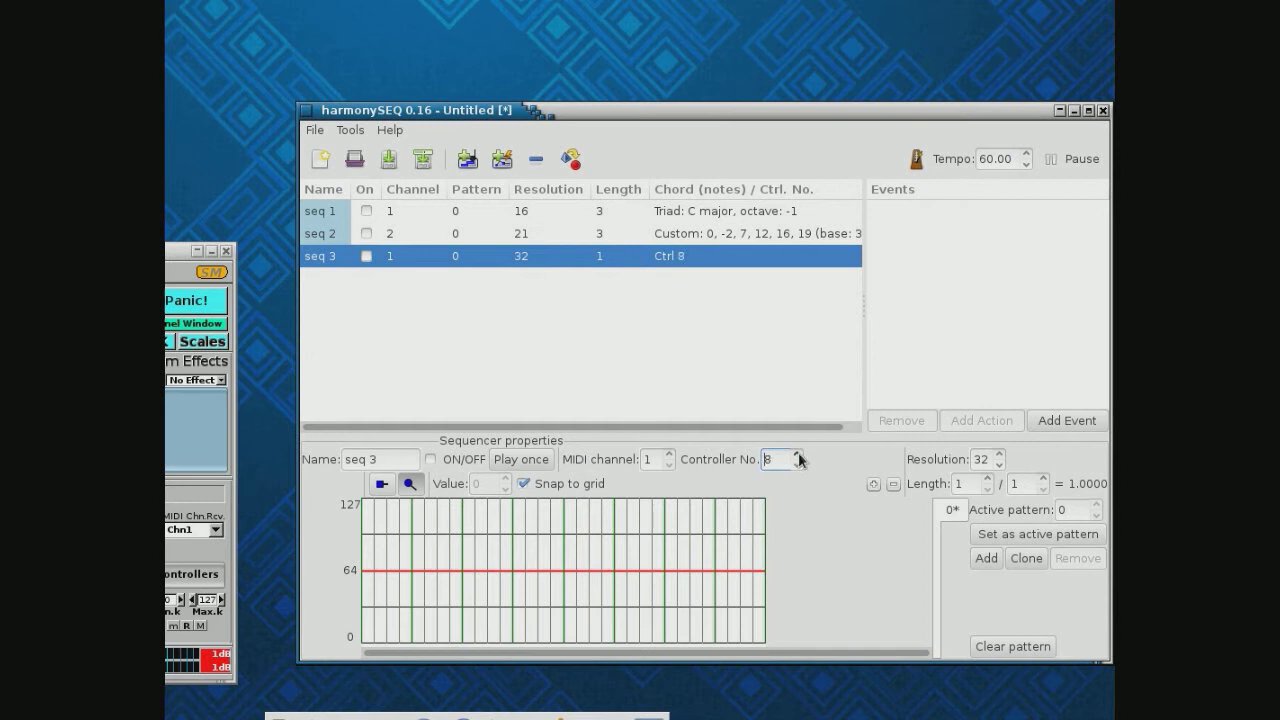
click(797, 455)
Draw seq 3's control curve with a point at 127 at the start and one at about 3 halfway through
click(364, 532)
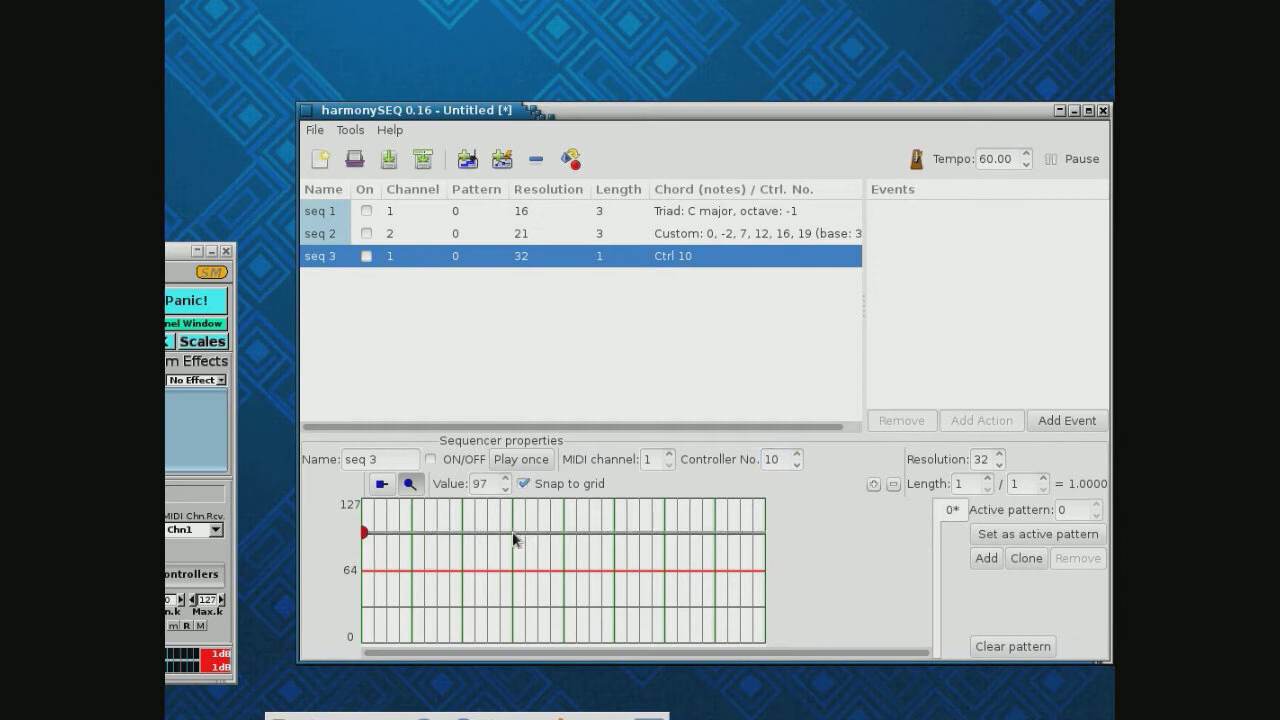
drag(366, 533, 364, 502)
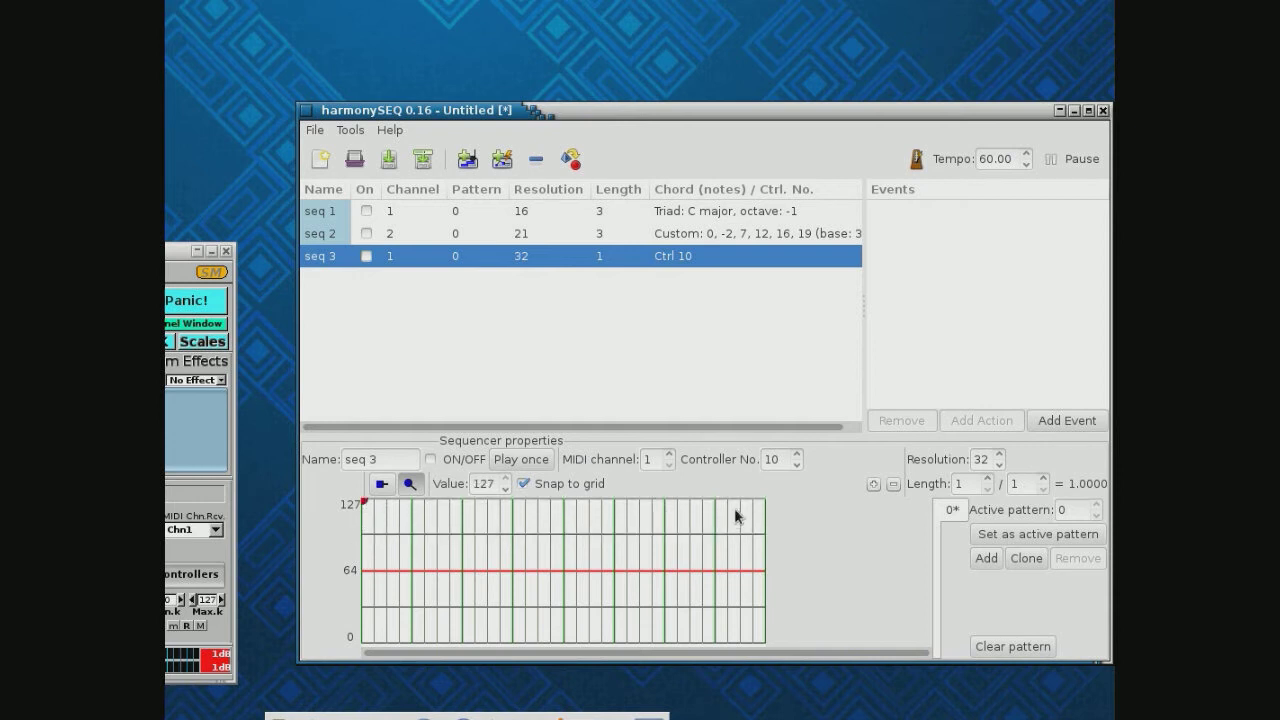
click(762, 499)
drag(565, 502, 565, 645)
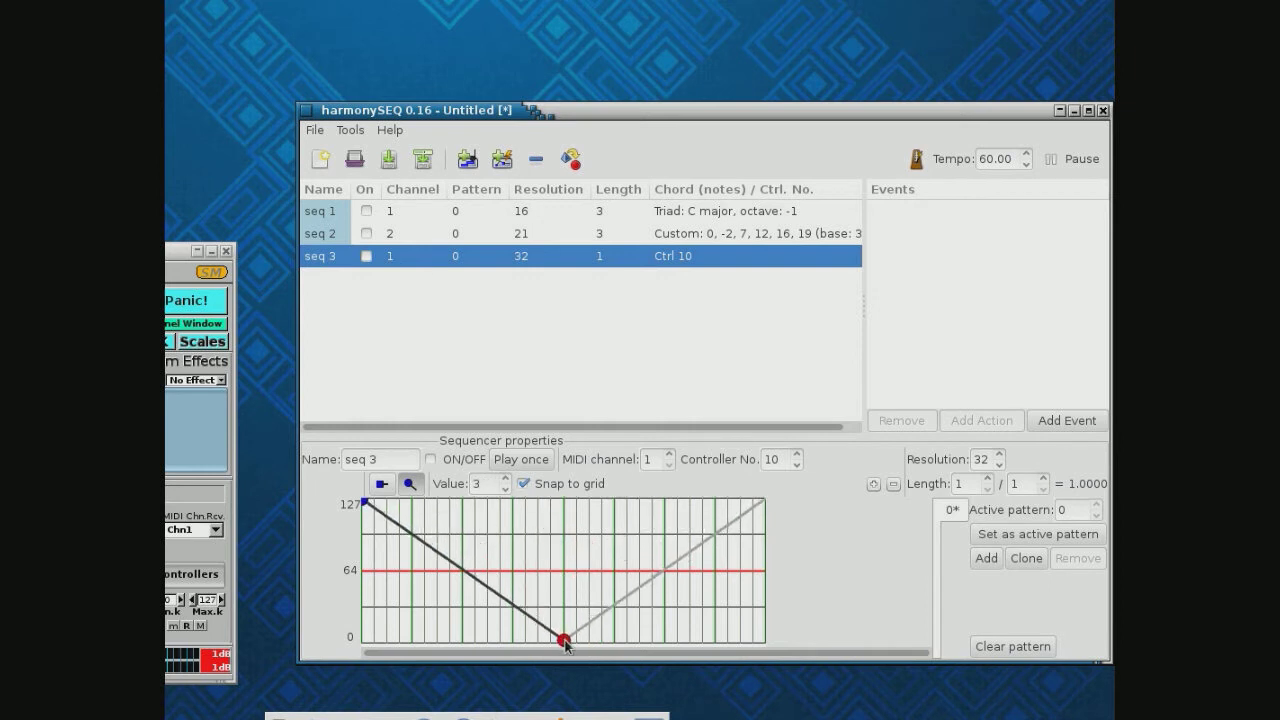
Switch on seq 1 and seq 3, and set seq 3's length to 2
click(367, 211)
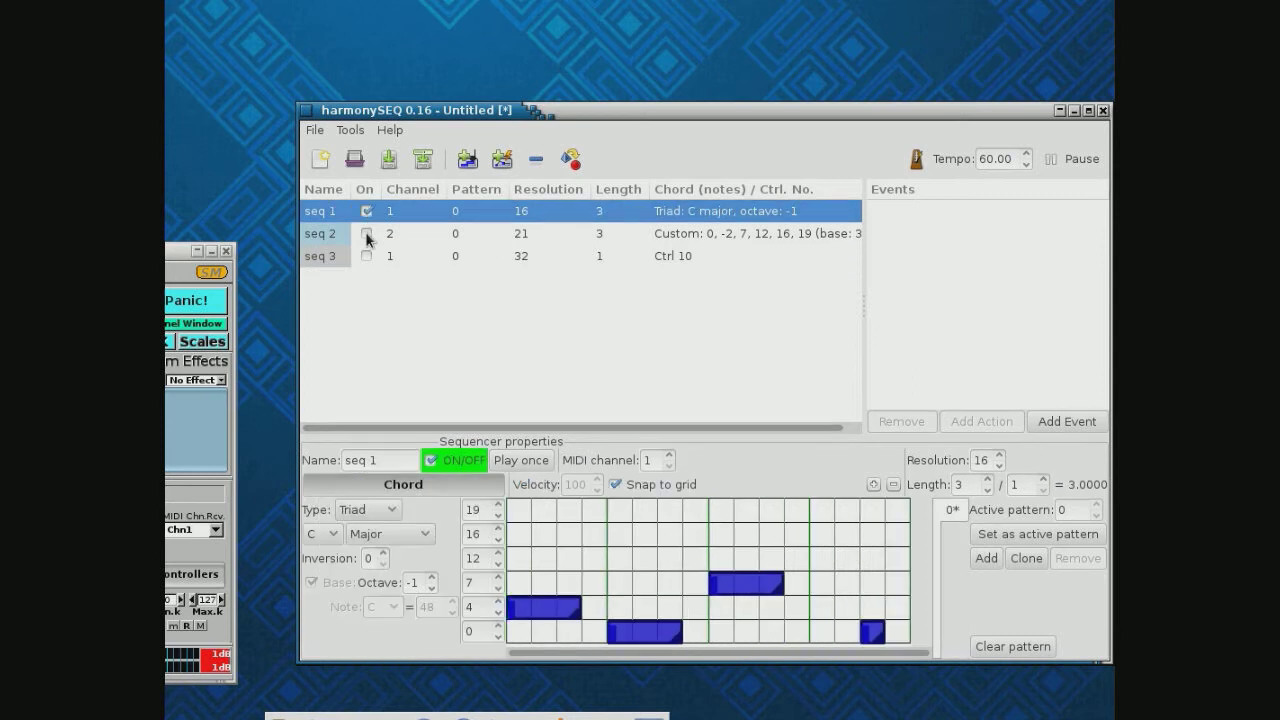
click(474, 258)
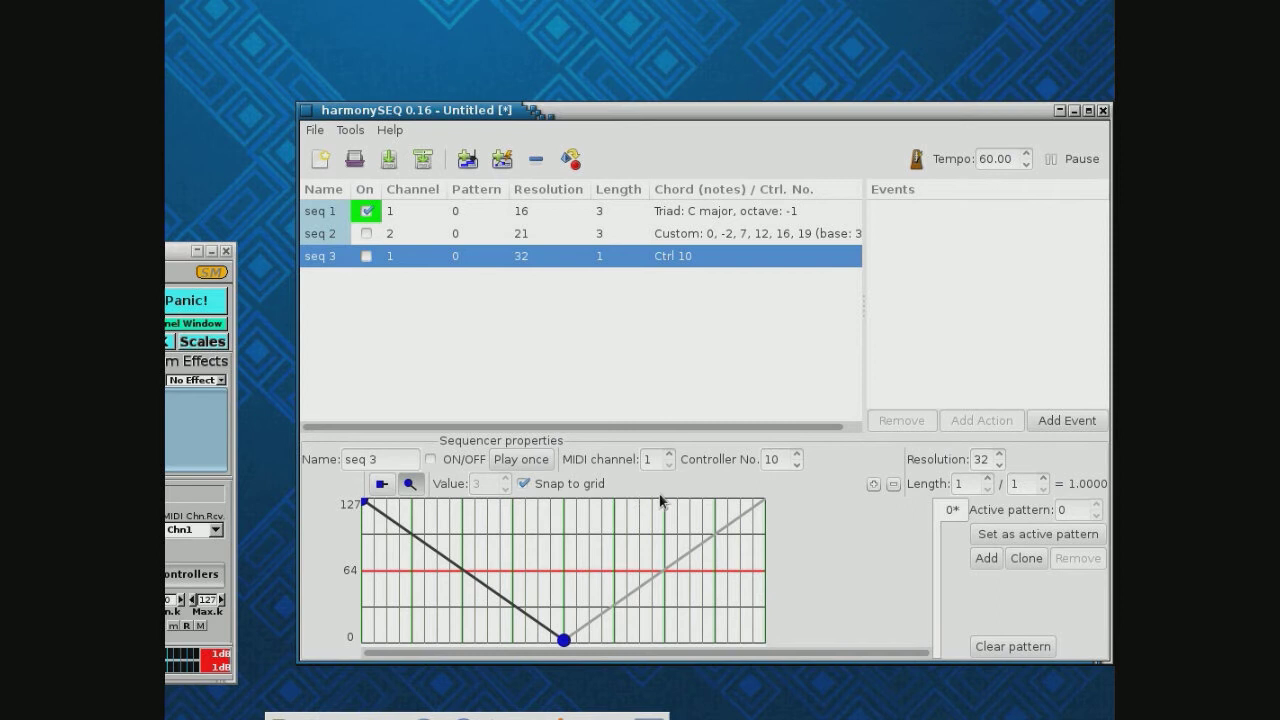
click(366, 256)
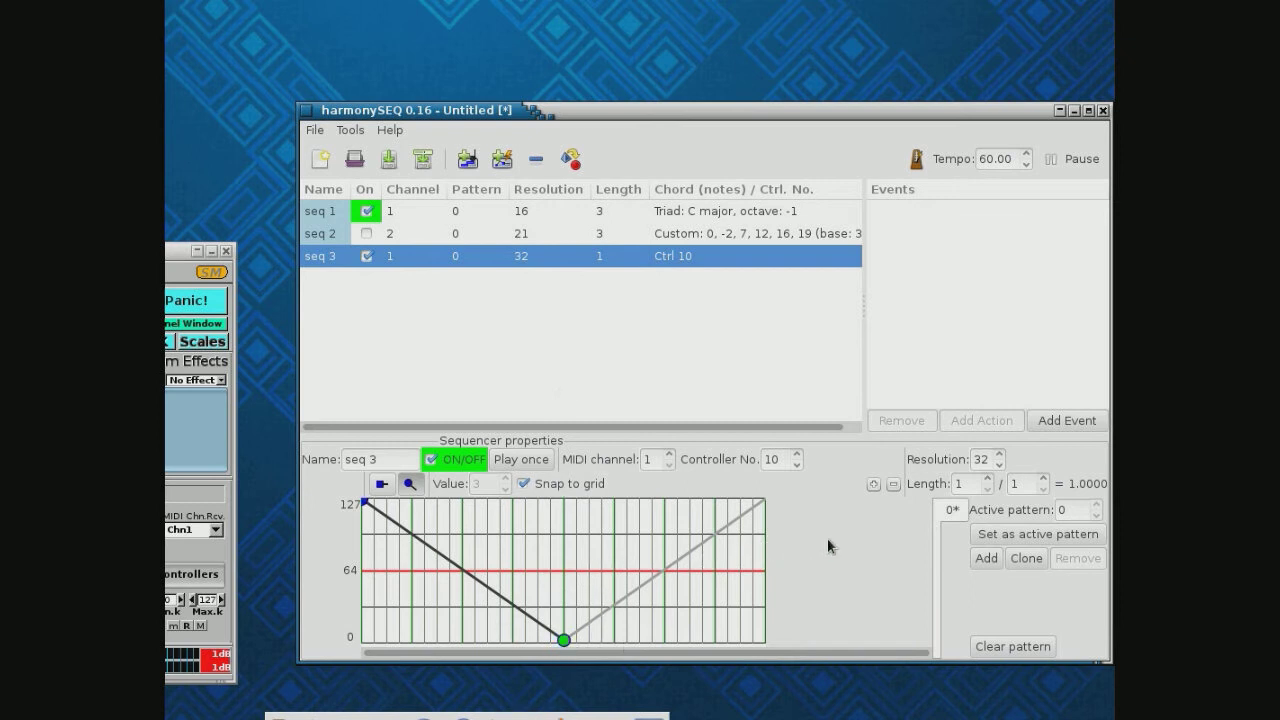
click(988, 479)
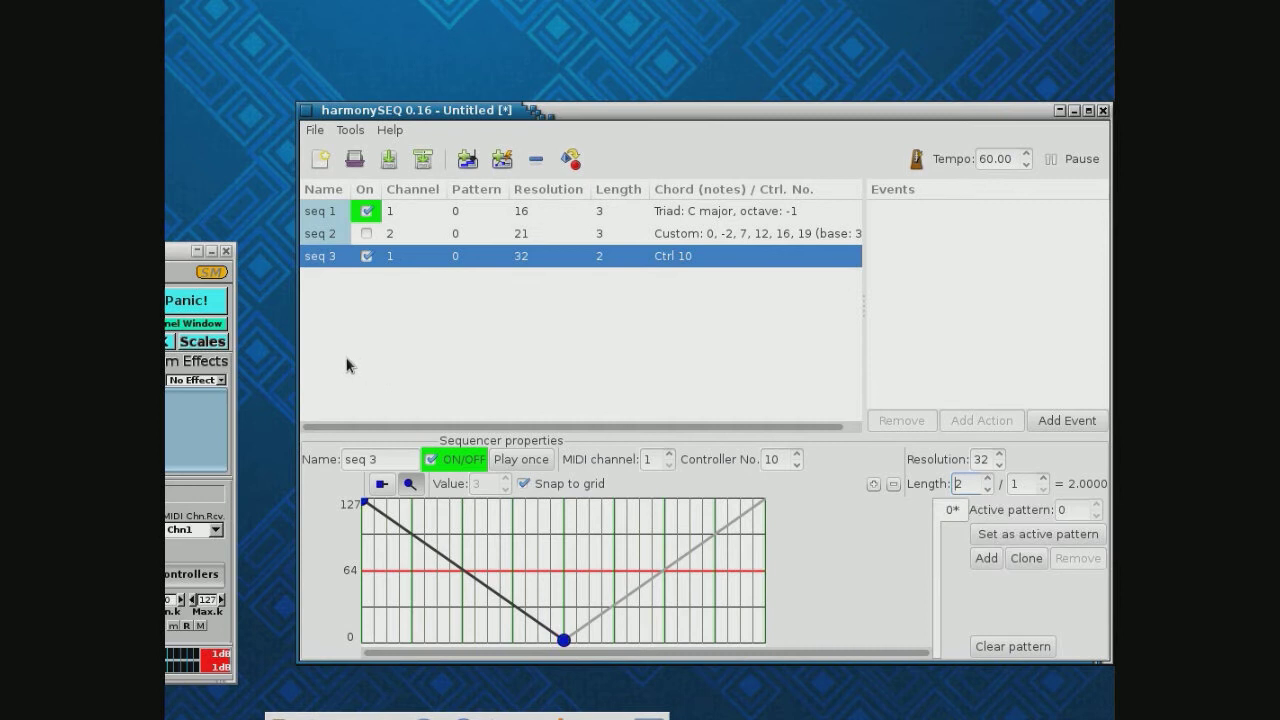
Watch ZynAddSubFX's level meters during playback and switch on seq 2, keeping the synth window partly visible beside the sequencer
drag(78, 251, 384, 263)
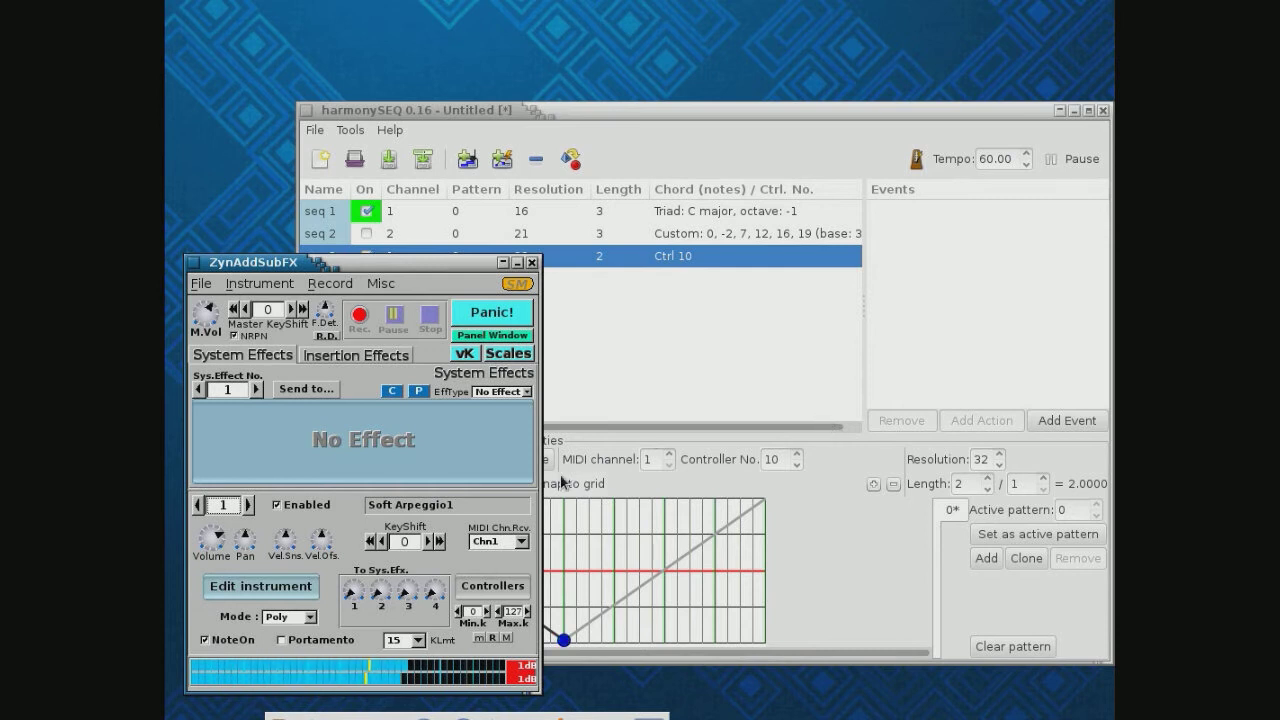
drag(386, 266, 162, 261)
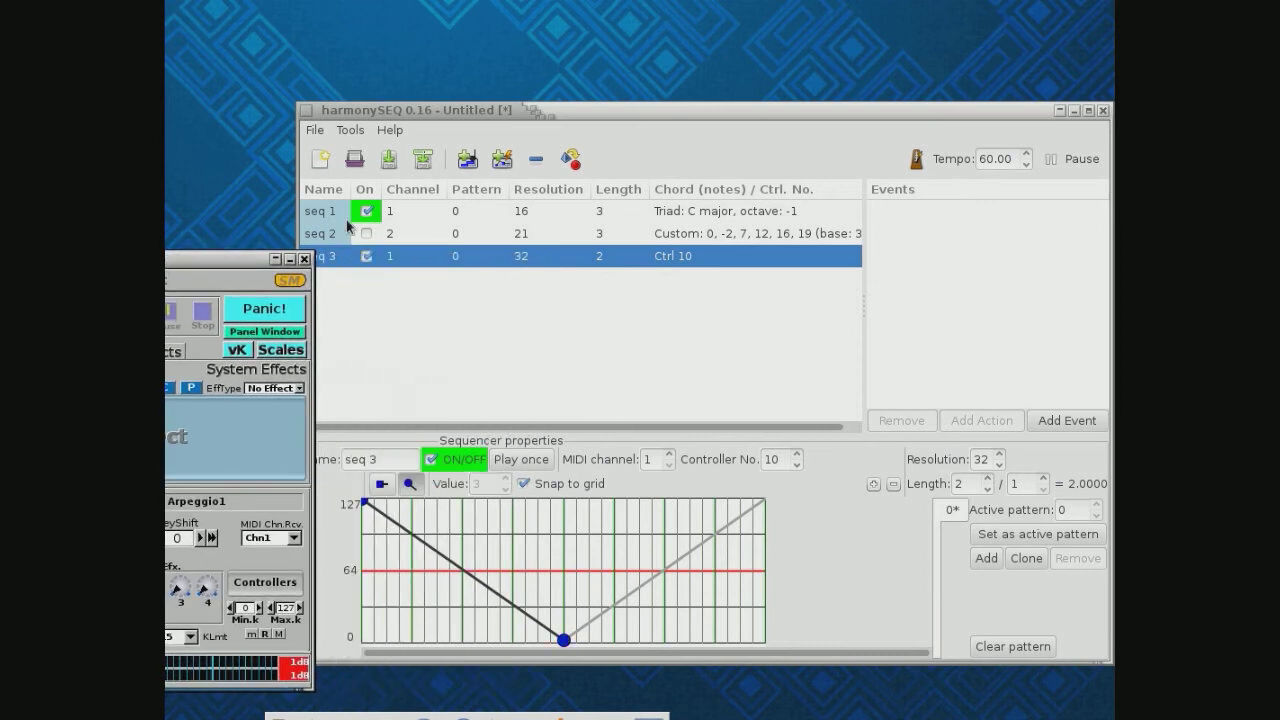
click(368, 236)
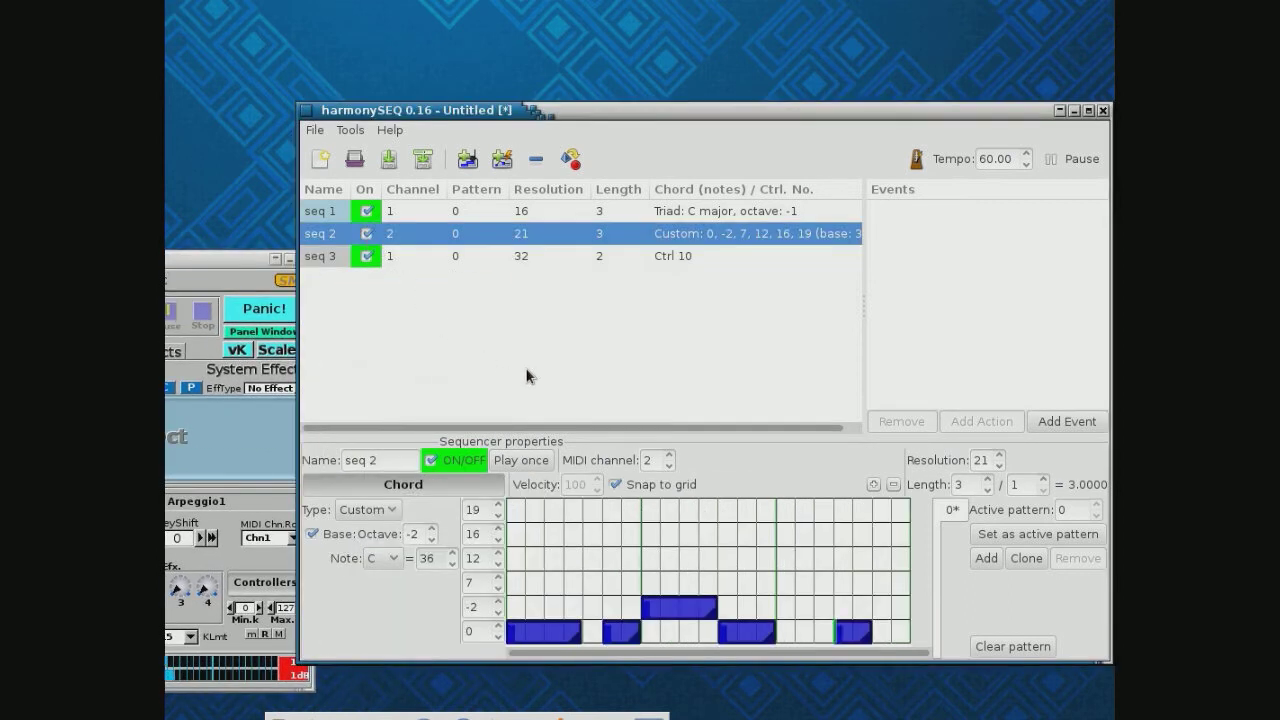
drag(218, 265, 339, 279)
Switch seq 1 and seq 2 off and back on, and pause playback
click(368, 234)
click(366, 211)
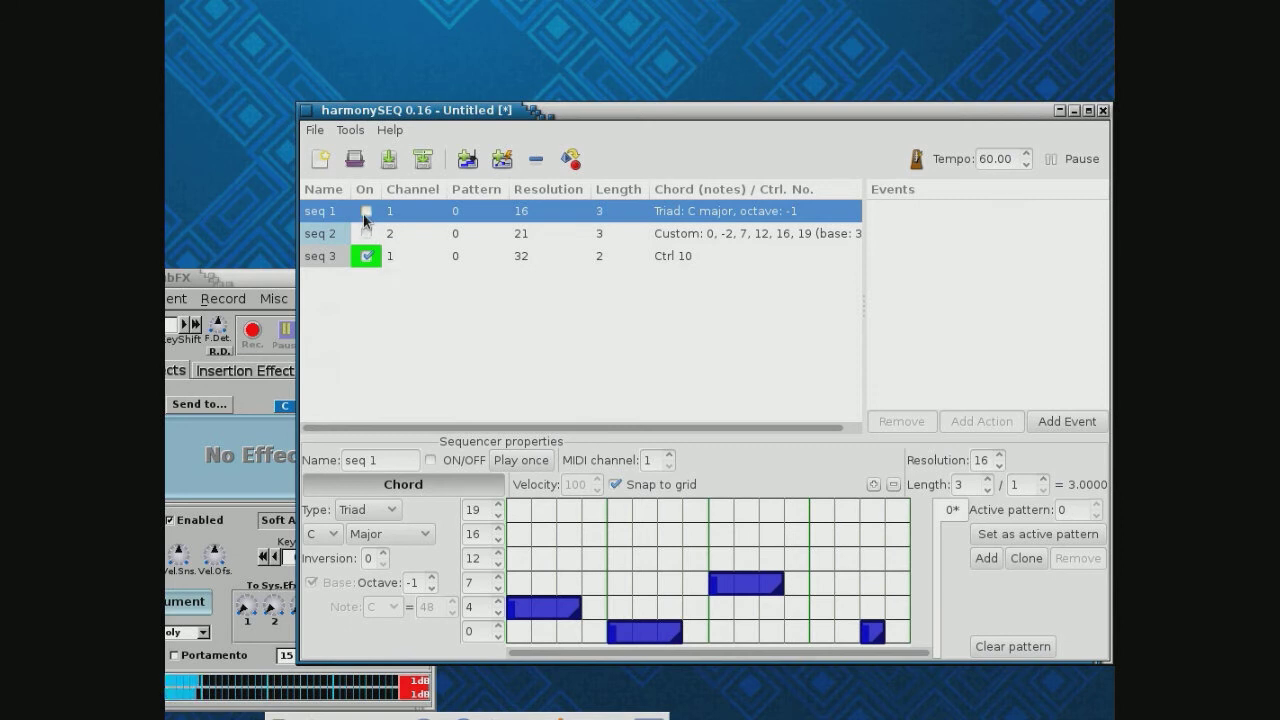
click(366, 211)
click(367, 234)
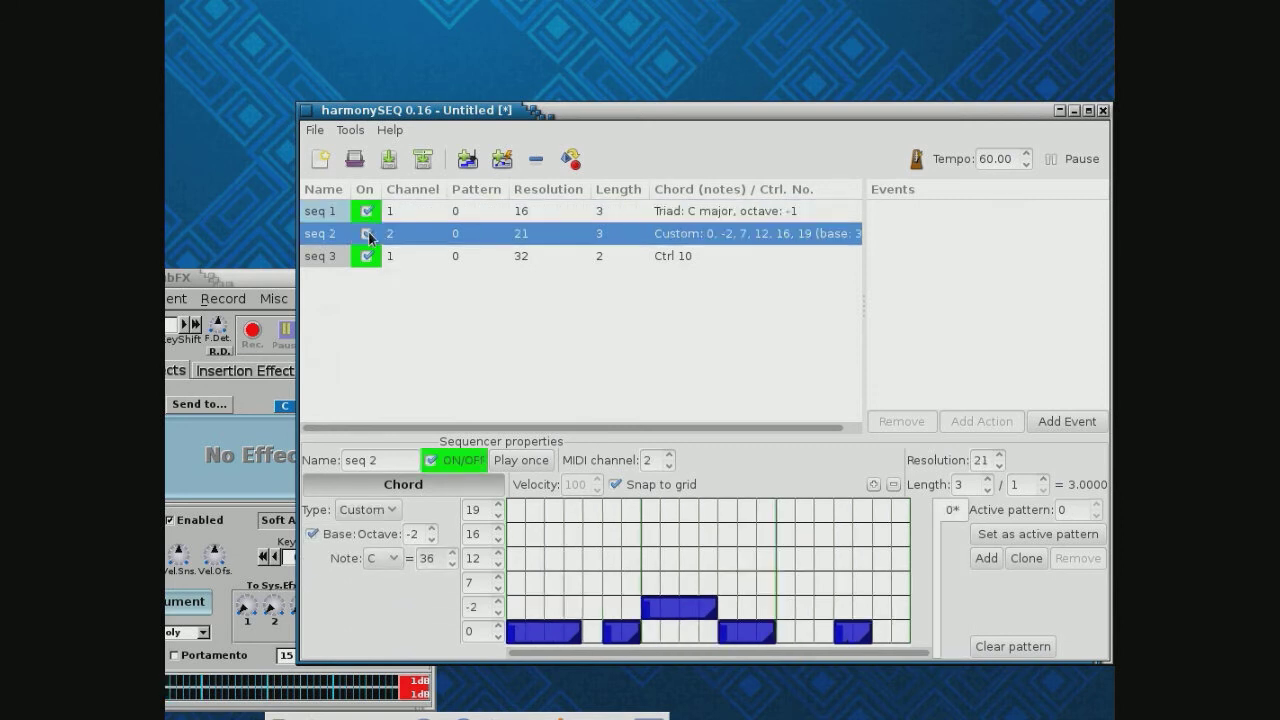
click(1070, 159)
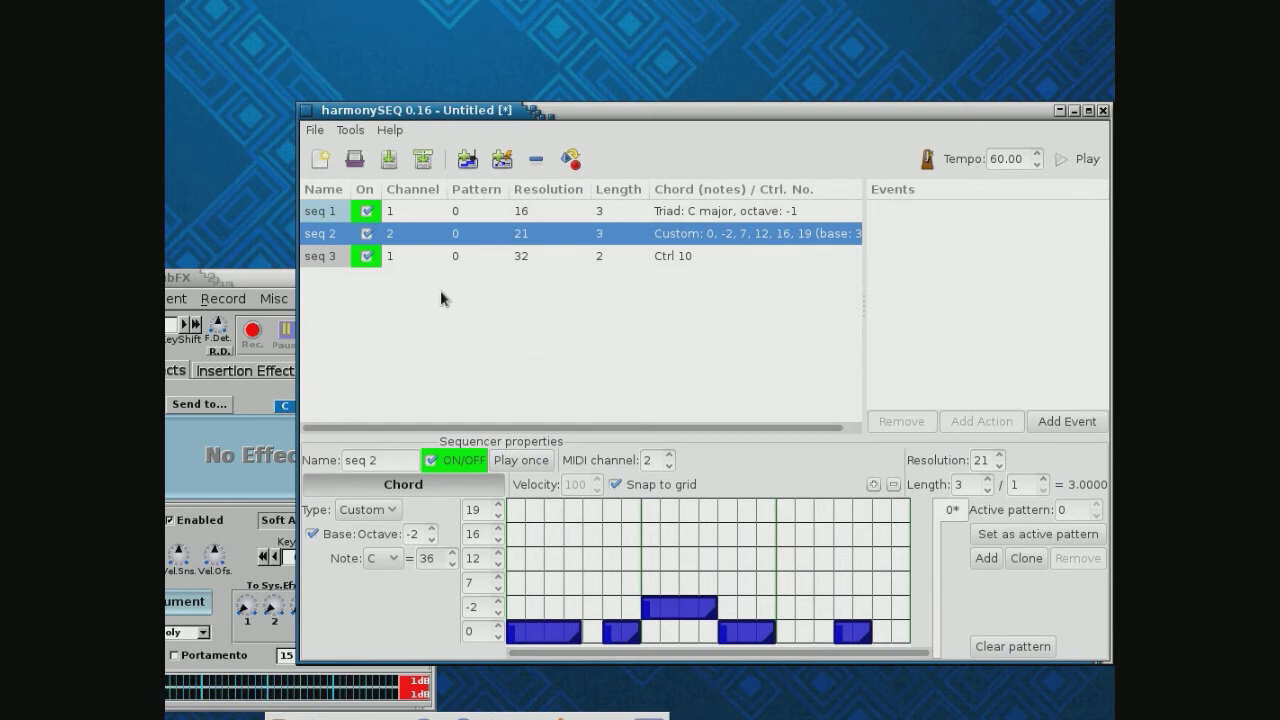
Add another control sequencer and set its controller number to 64
click(501, 159)
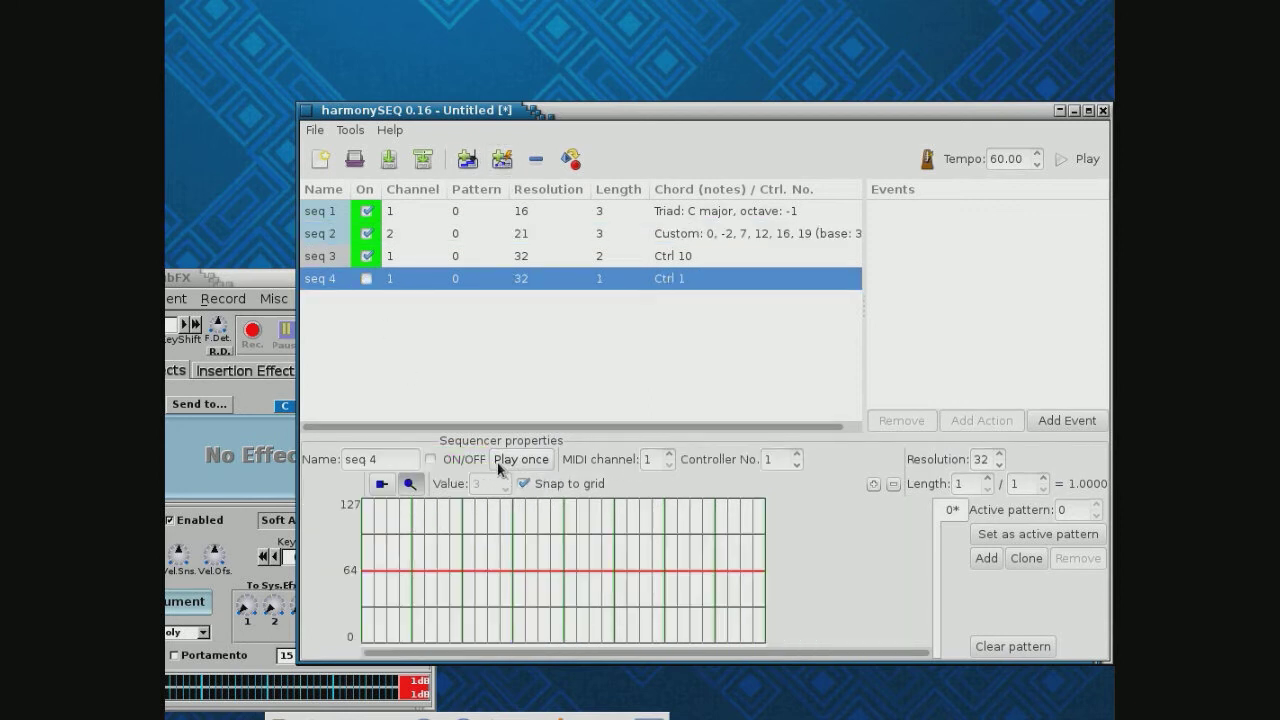
click(797, 458)
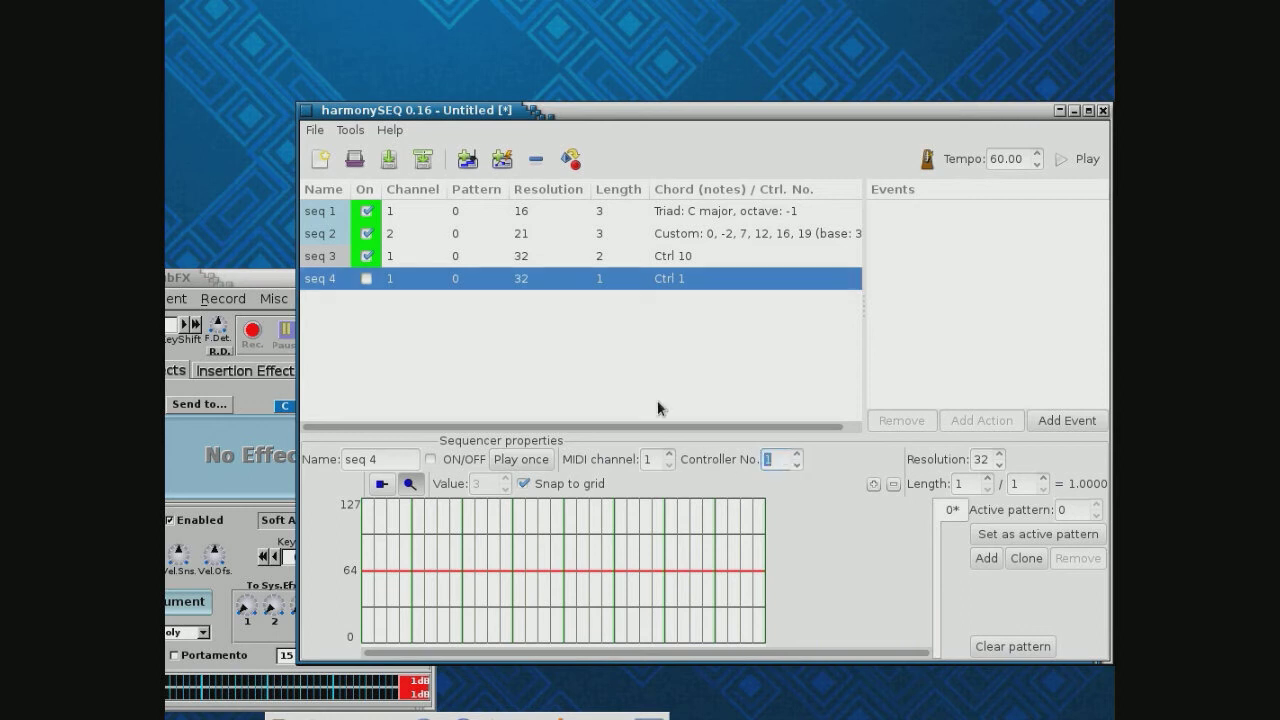
text(64)
Draw seq 4's control curve with points at about 123 near the start, 3 at one quarter, the maximum past halfway and 94 near the end
drag(361, 569, 354, 501)
drag(462, 501, 463, 640)
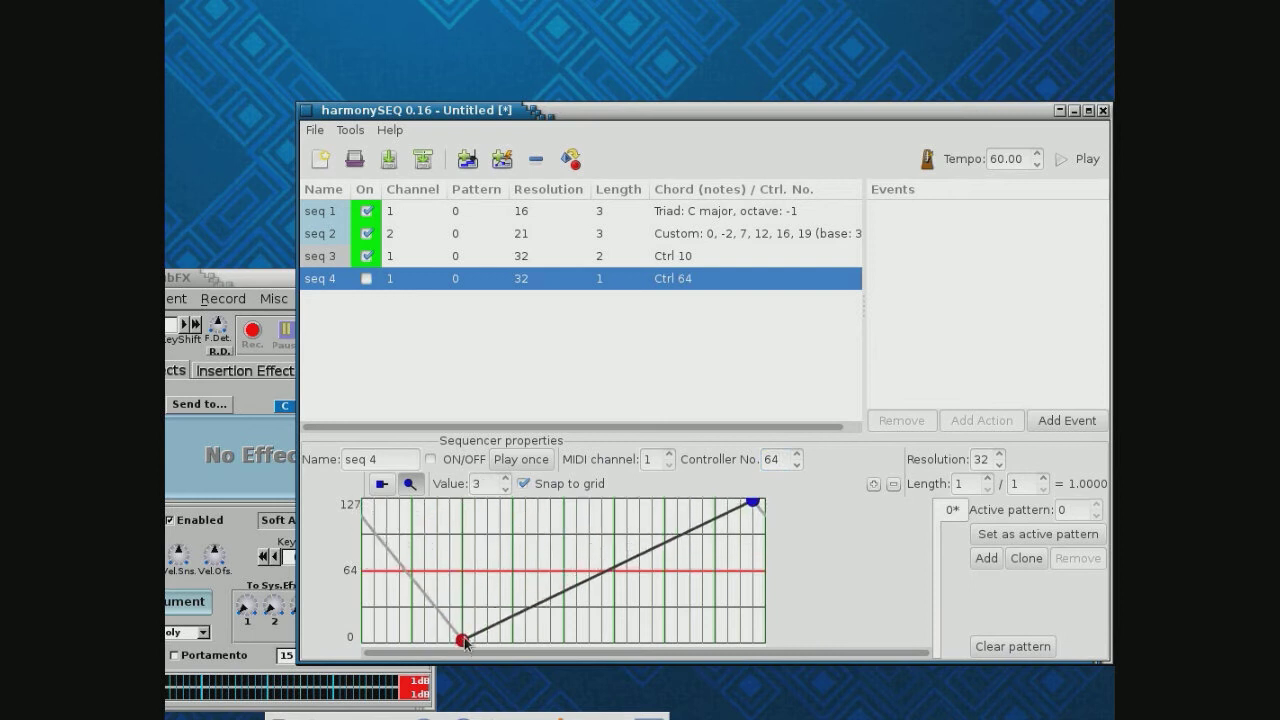
click(614, 568)
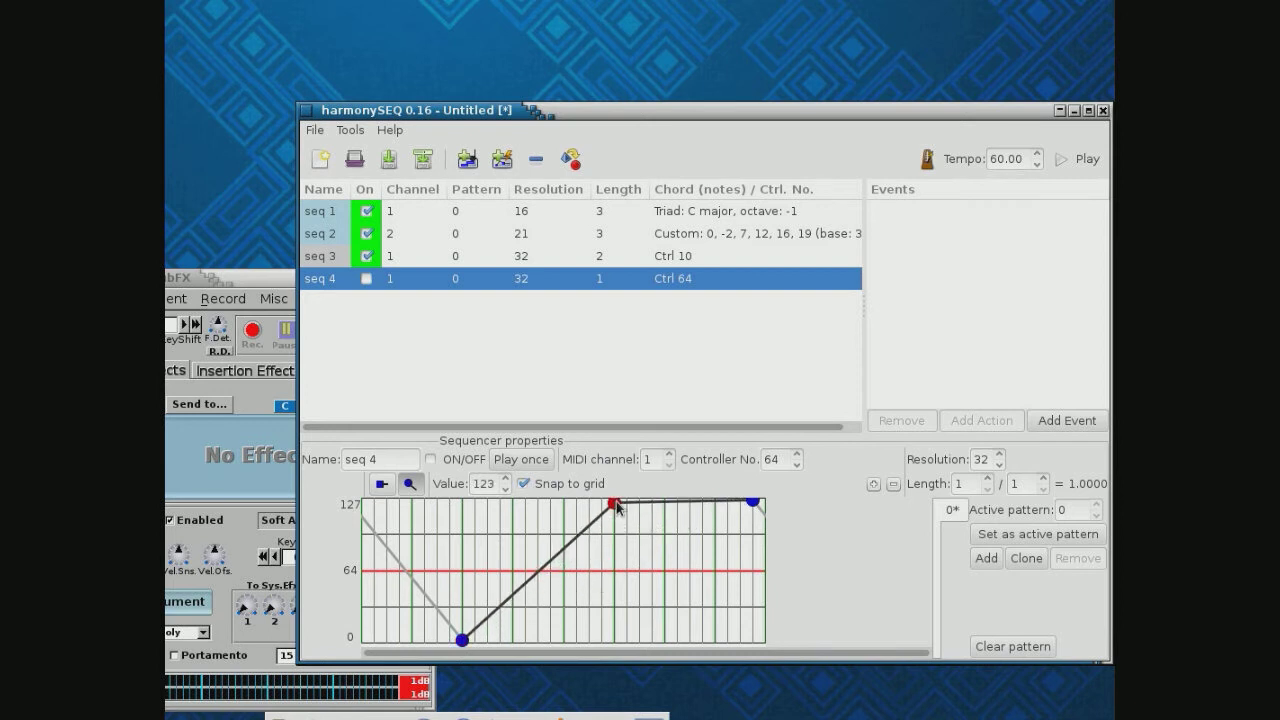
drag(616, 509, 616, 500)
drag(754, 504, 752, 536)
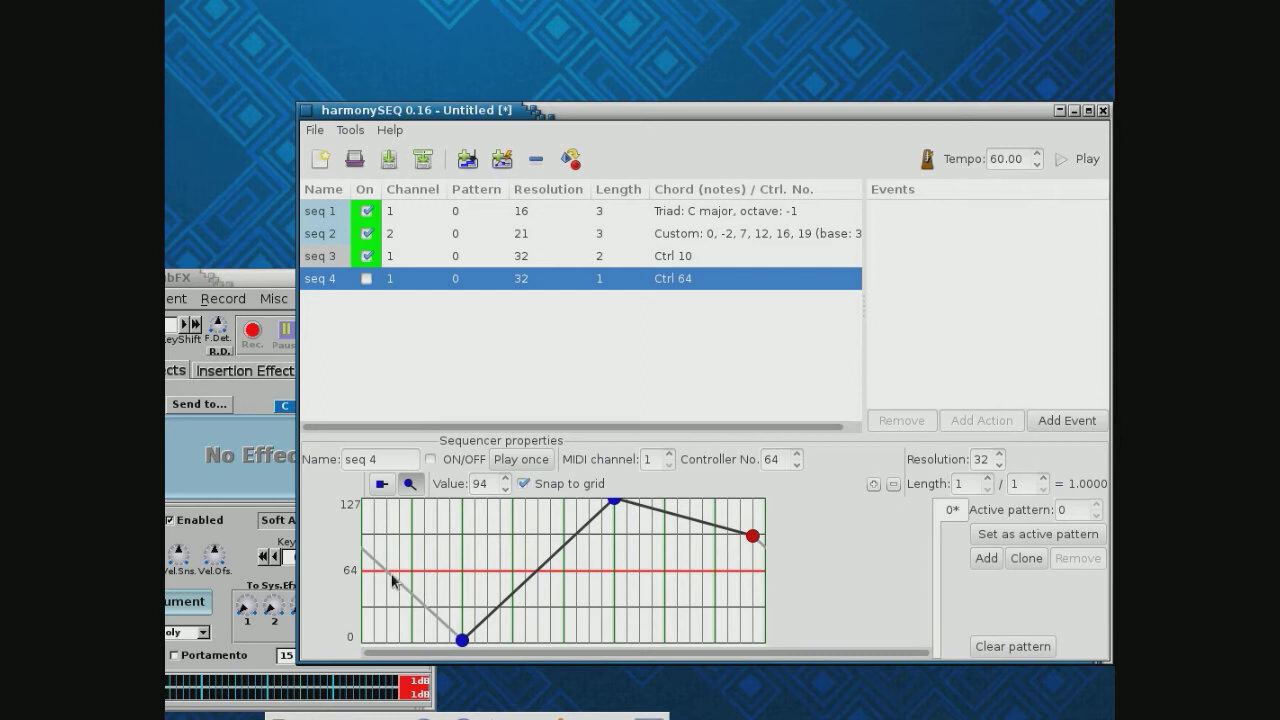
drag(380, 563, 410, 503)
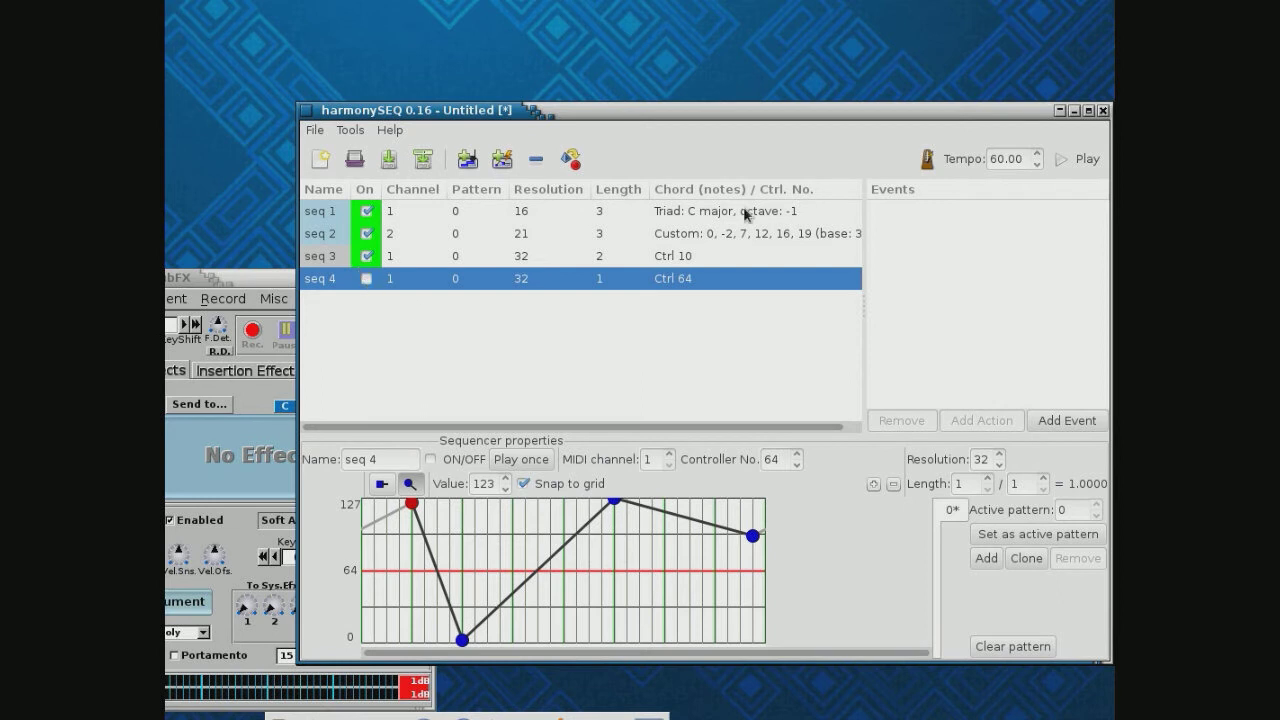
Start playback and switch on seq 4
click(1078, 158)
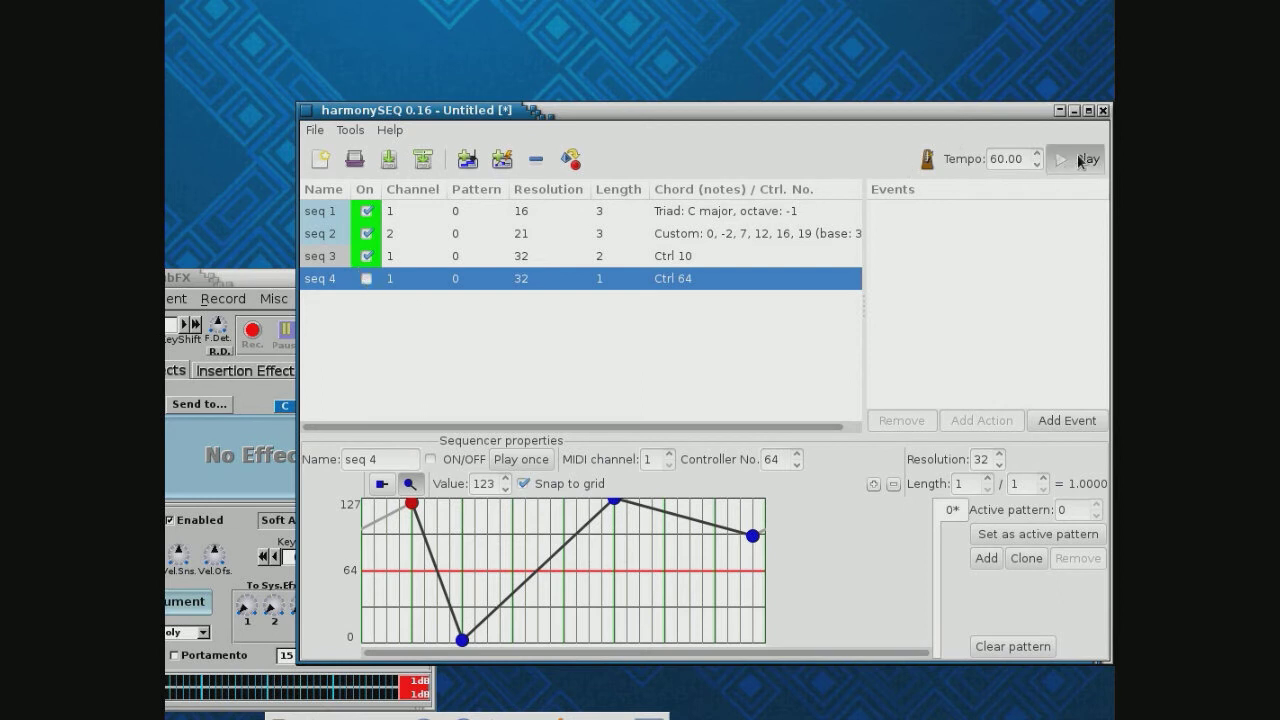
click(366, 280)
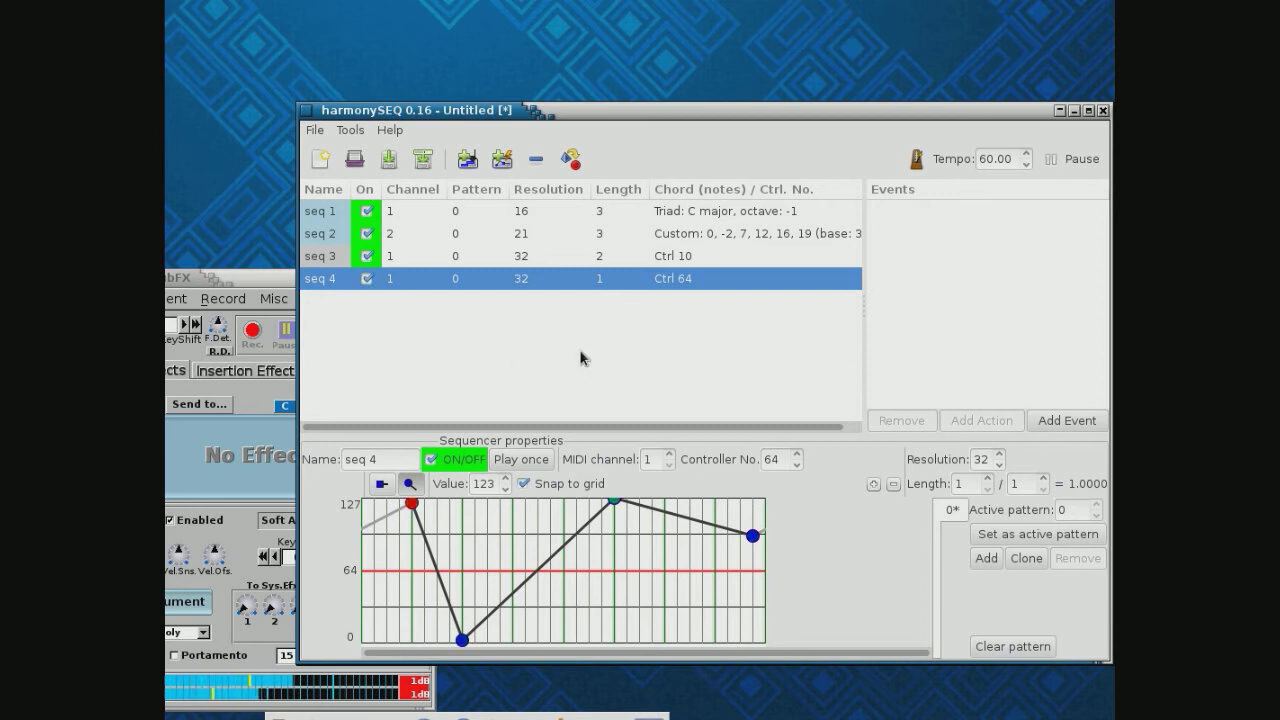
Set seq 4's length to 5 and pause playback
click(989, 479)
click(989, 479)
click(989, 479)
click(989, 479)
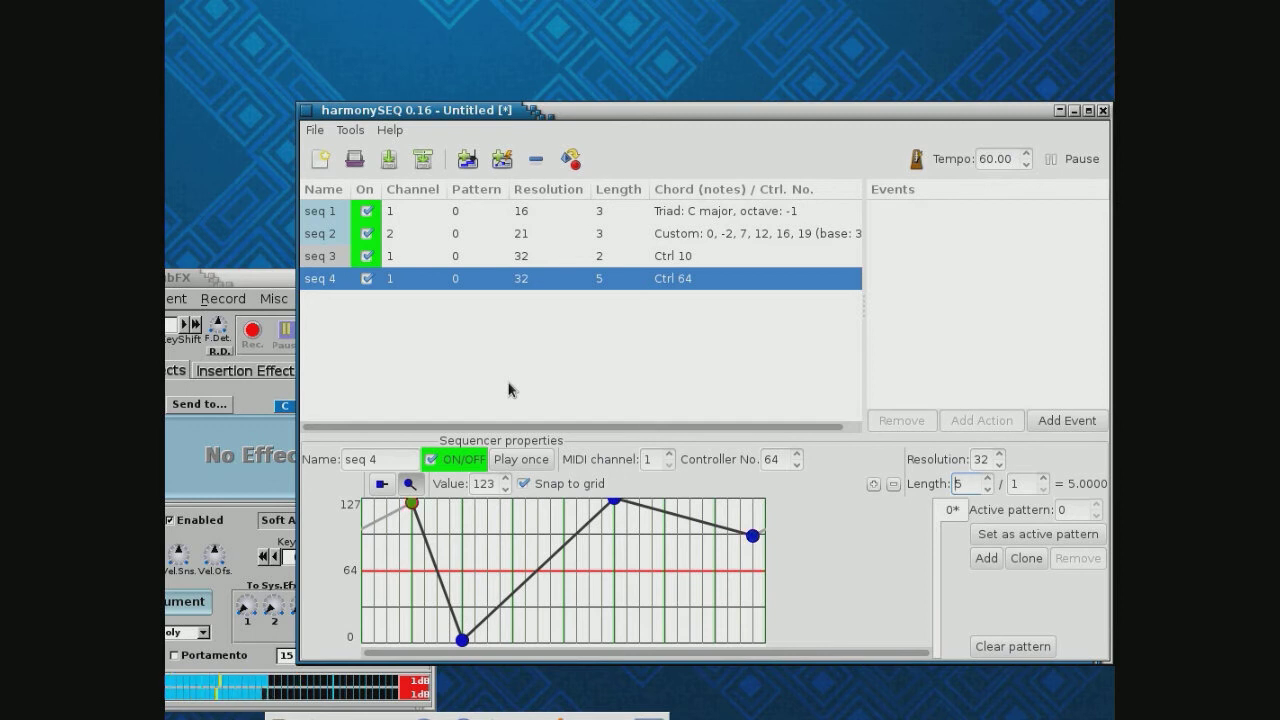
click(1075, 159)
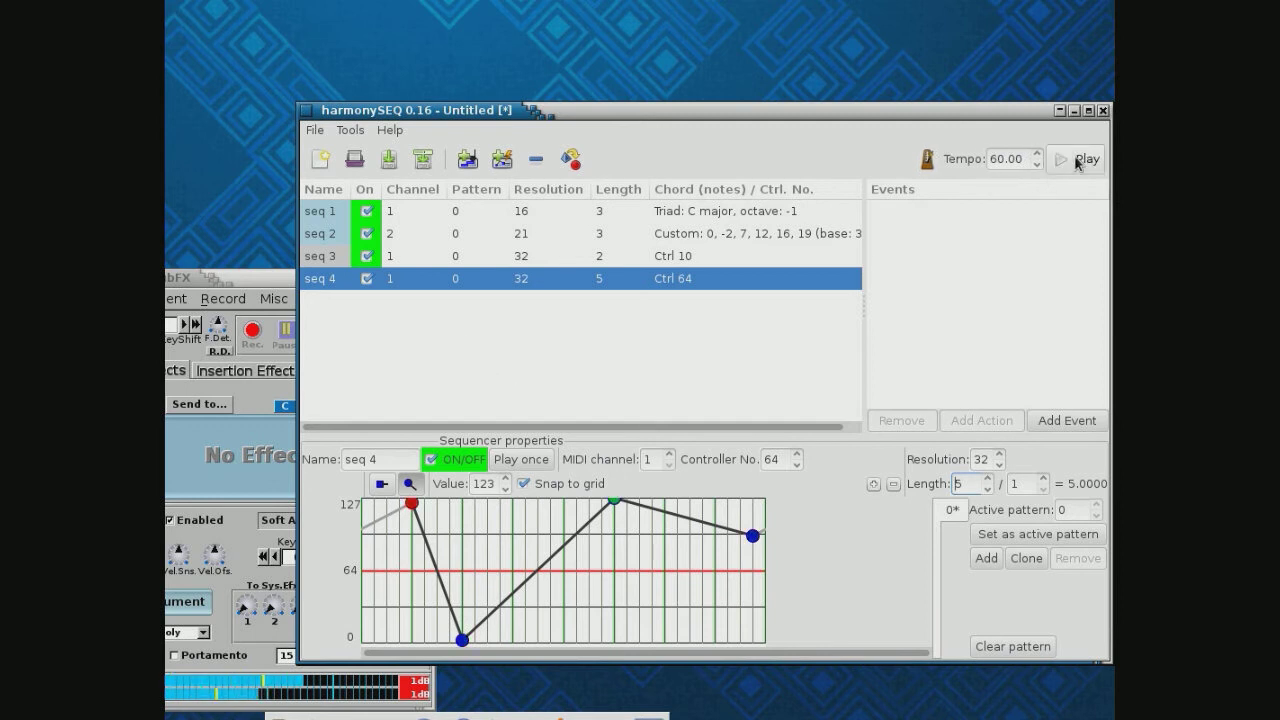
Add another control sequencer, and silence the hanging notes in ZynAddSubFX with Panic before returning to harmonySEQ
click(504, 162)
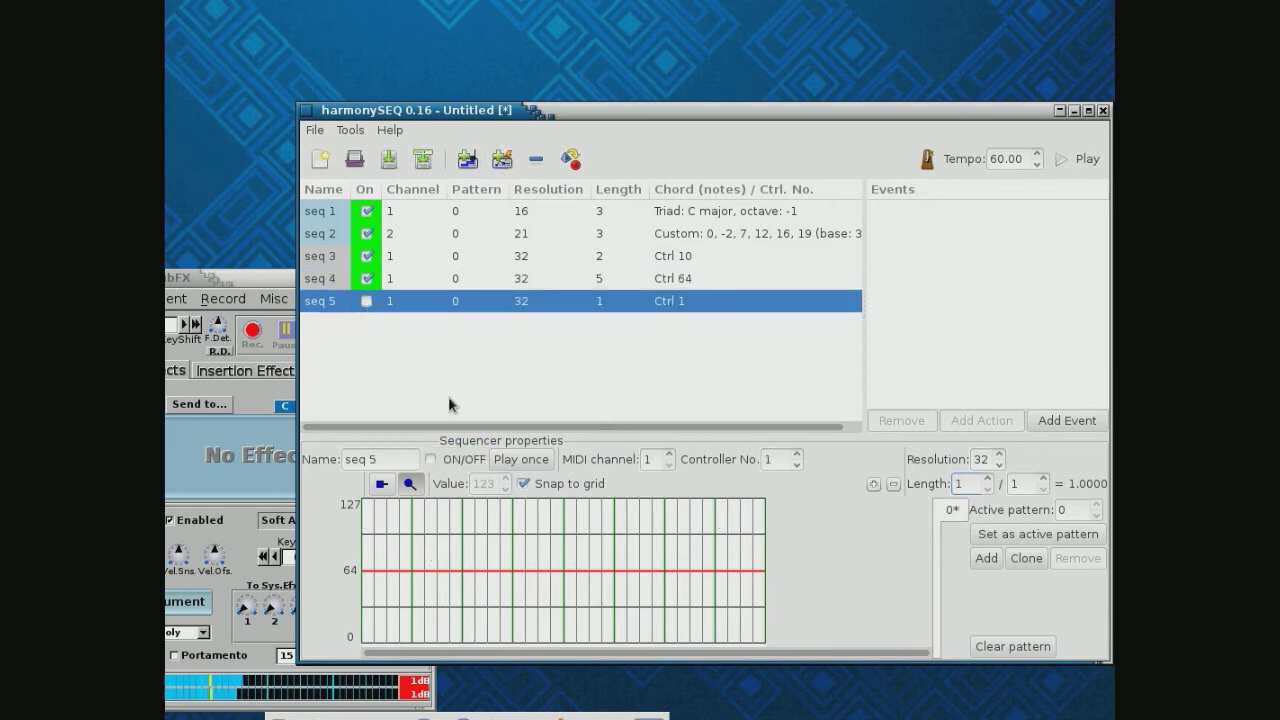
click(248, 283)
click(385, 328)
click(712, 151)
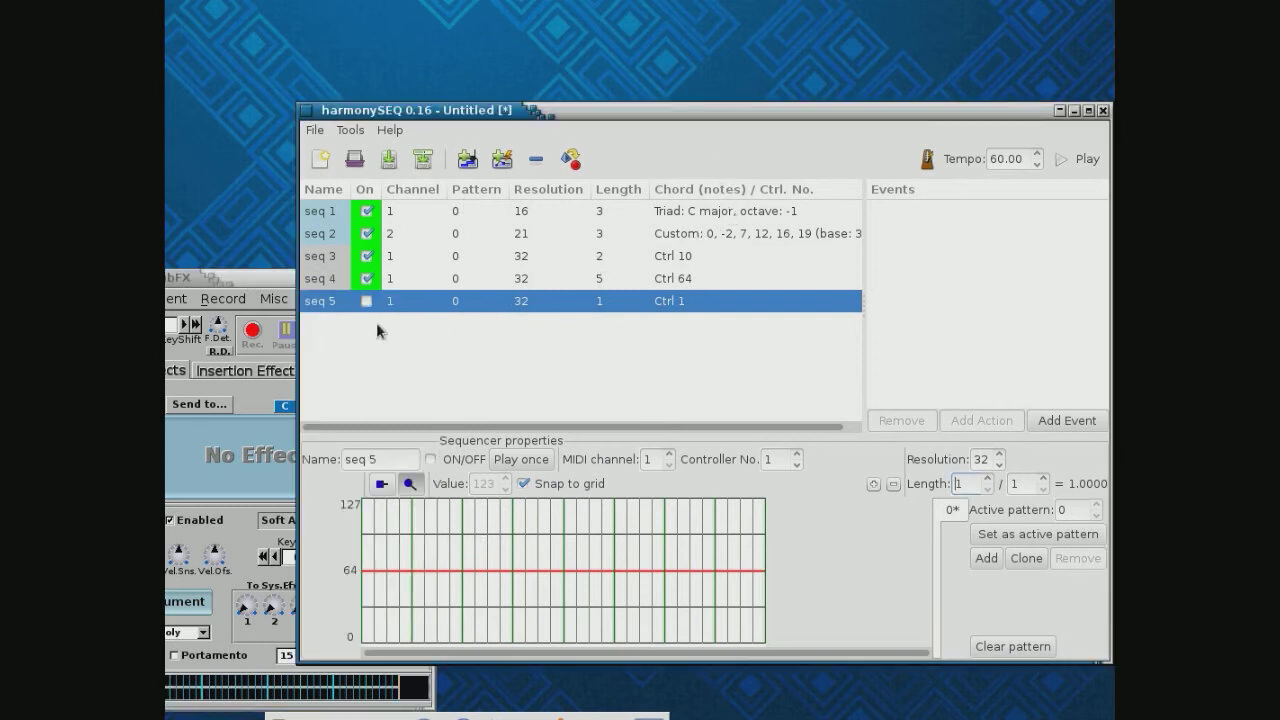
click(409, 280)
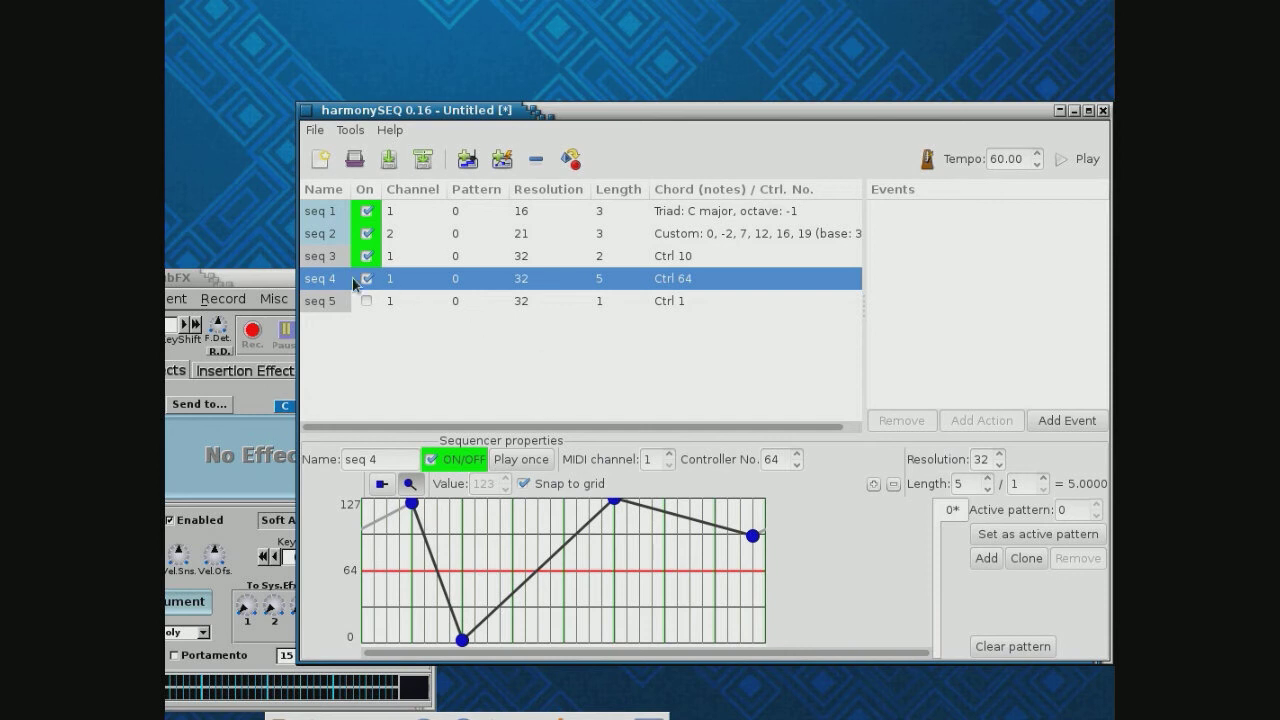
click(433, 302)
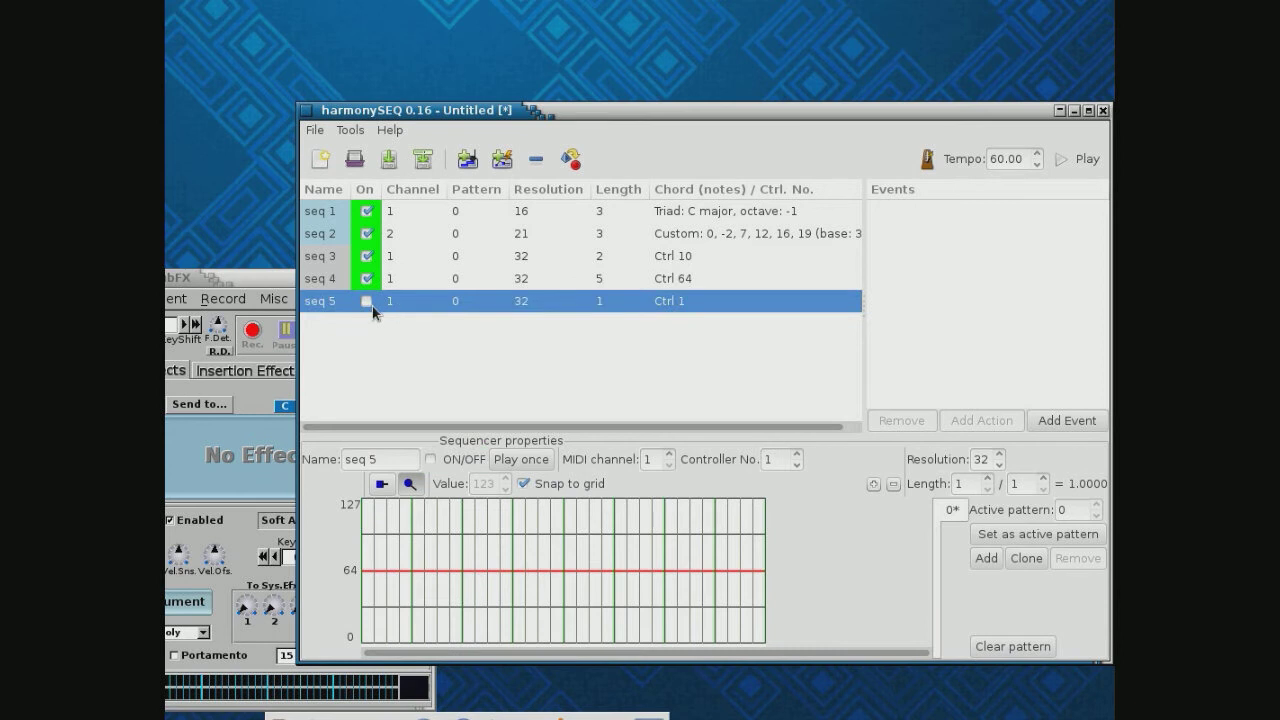
click(435, 280)
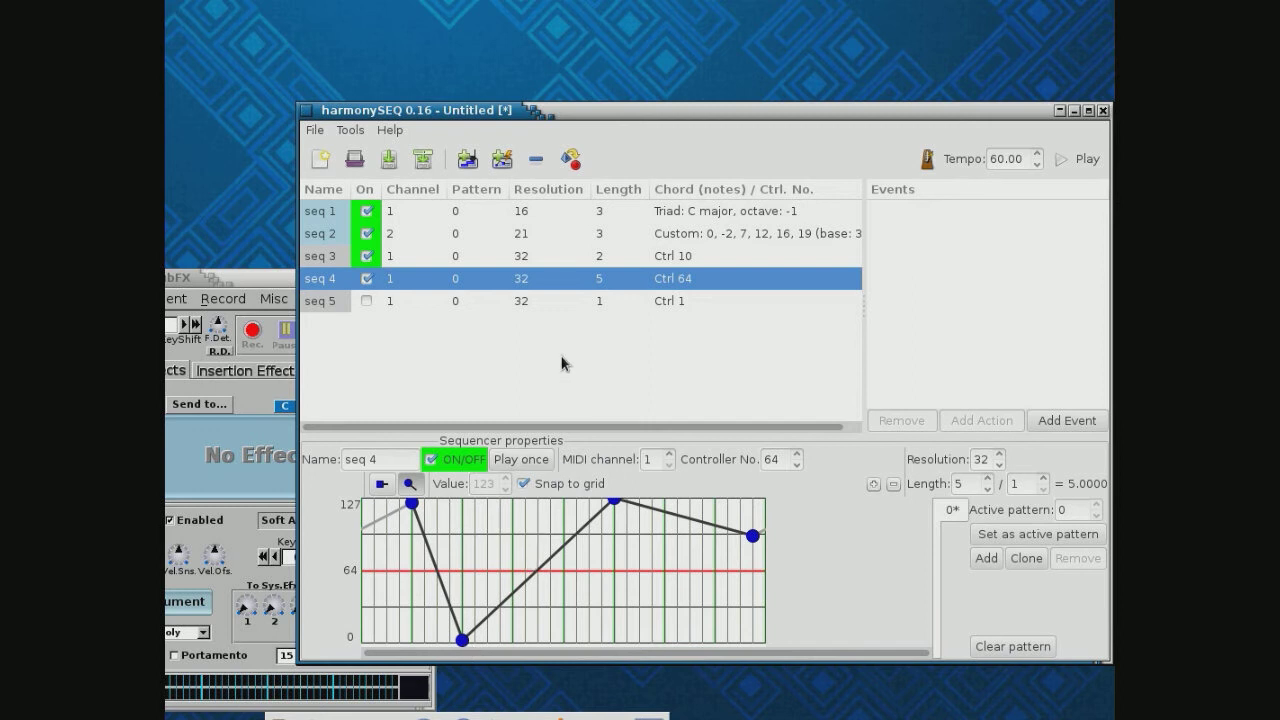
Switch on seq 5 and set it to MIDI channel 2 and controller number 7
click(366, 302)
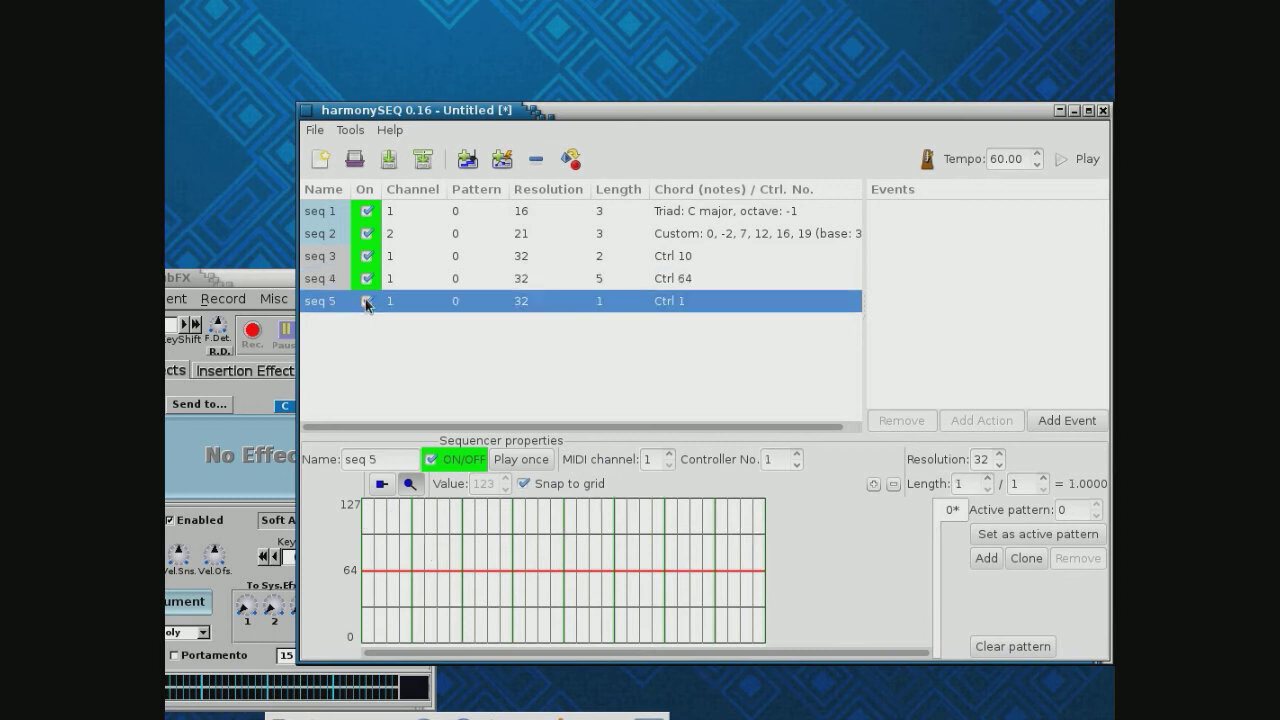
click(669, 454)
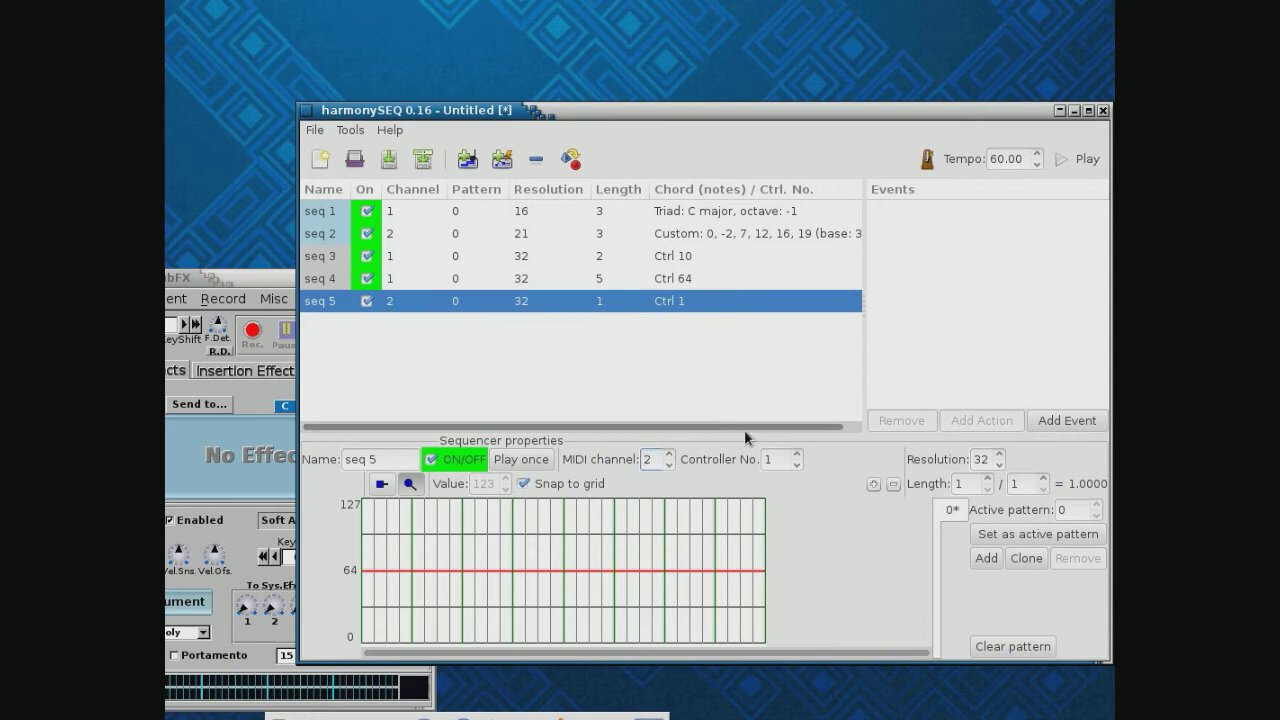
click(797, 455)
click(797, 455)
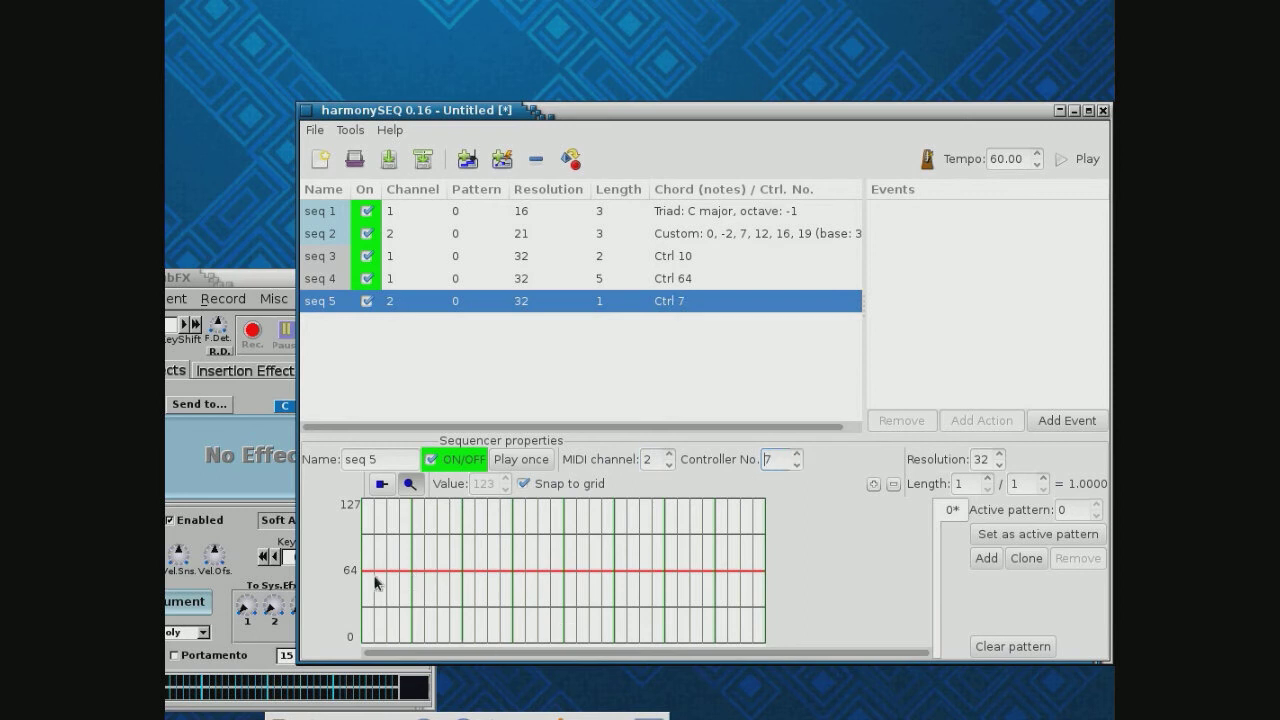
Draw seq 5's control curve with points at about 123 at the start, 62 before halfway, 124 past halfway and 30 near the end
drag(363, 571, 359, 502)
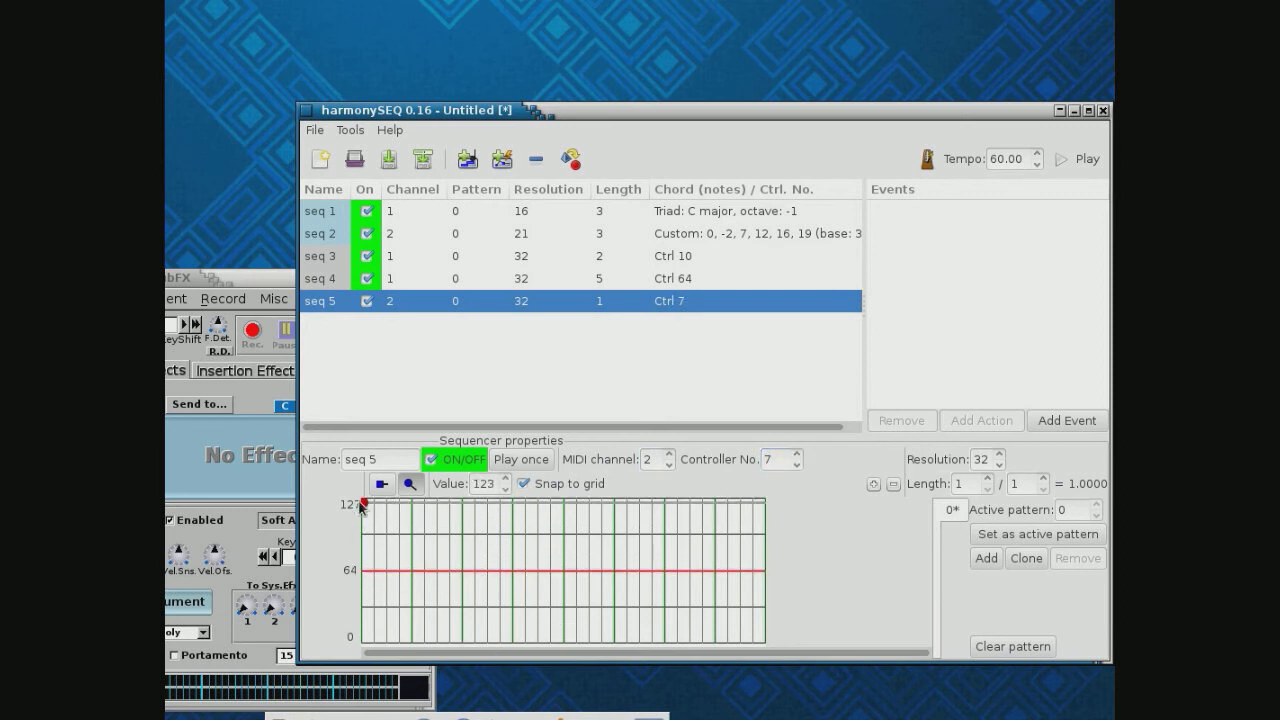
click(512, 502)
drag(510, 500, 515, 571)
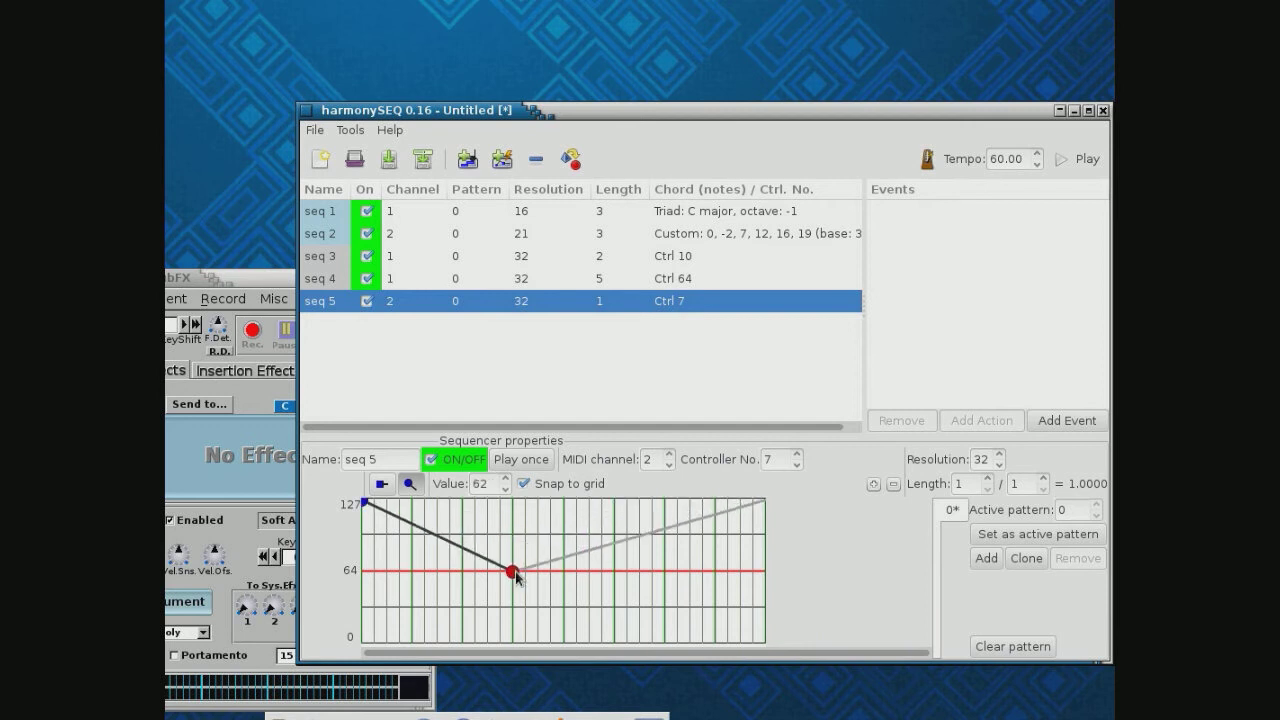
click(615, 525)
drag(615, 524, 614, 501)
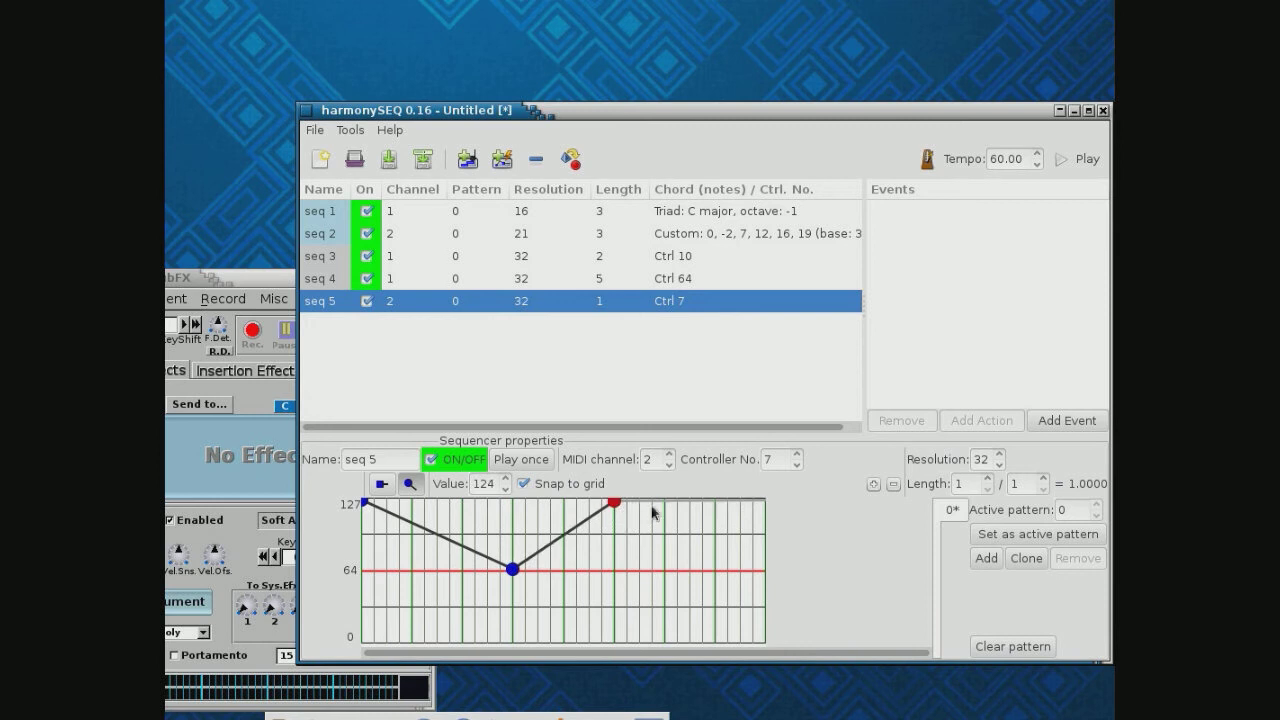
drag(718, 503, 714, 612)
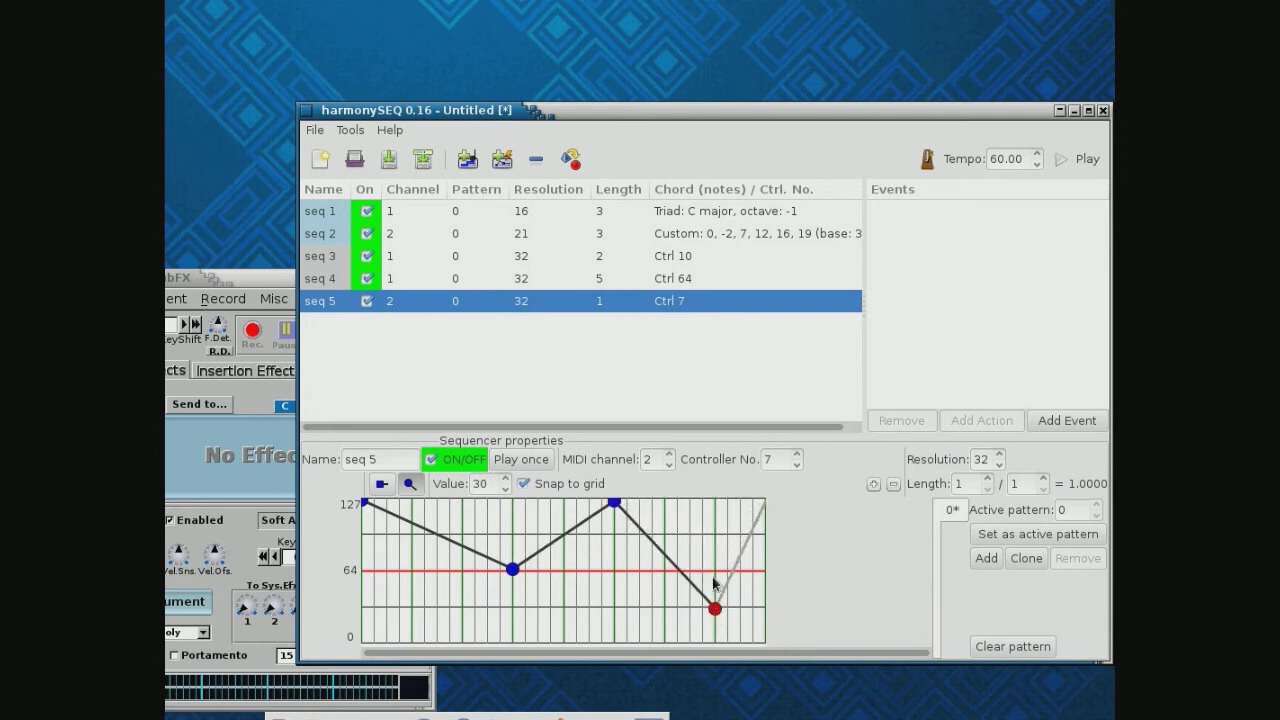
Switch off seq 2, seq 3 and seq 4, and start playback with only seq 1 and seq 5 on
click(367, 211)
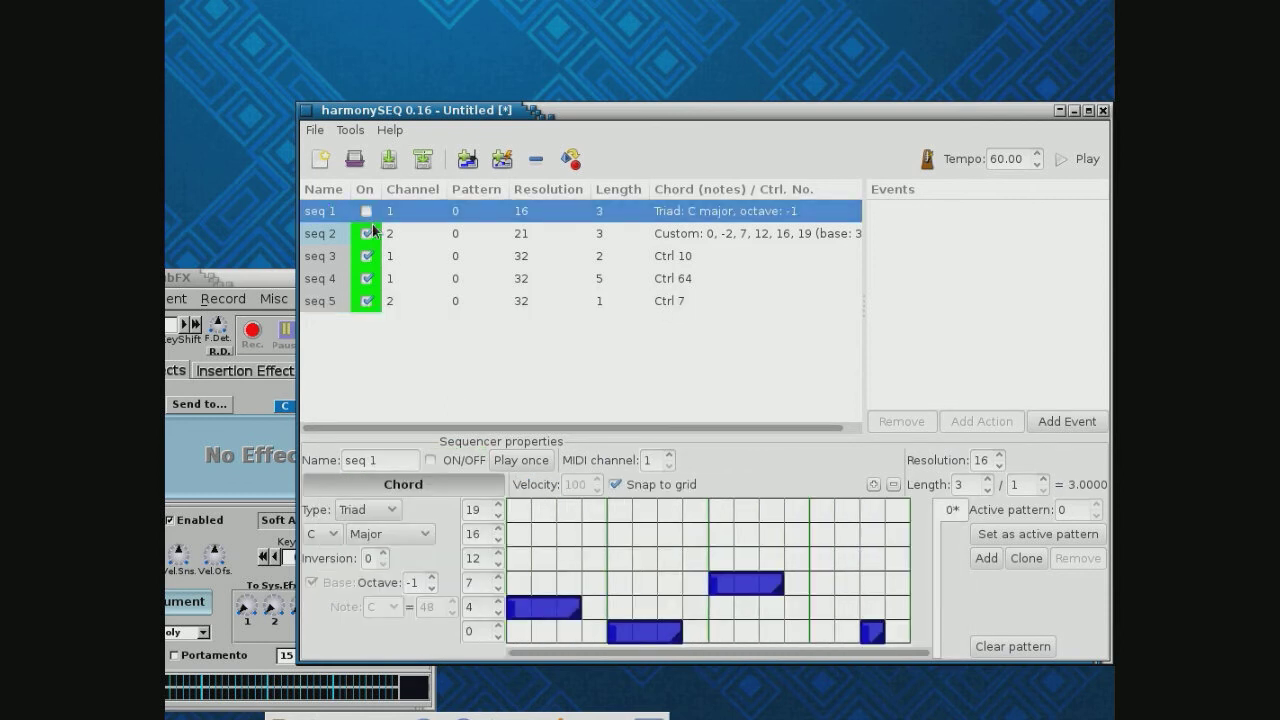
click(367, 234)
click(367, 256)
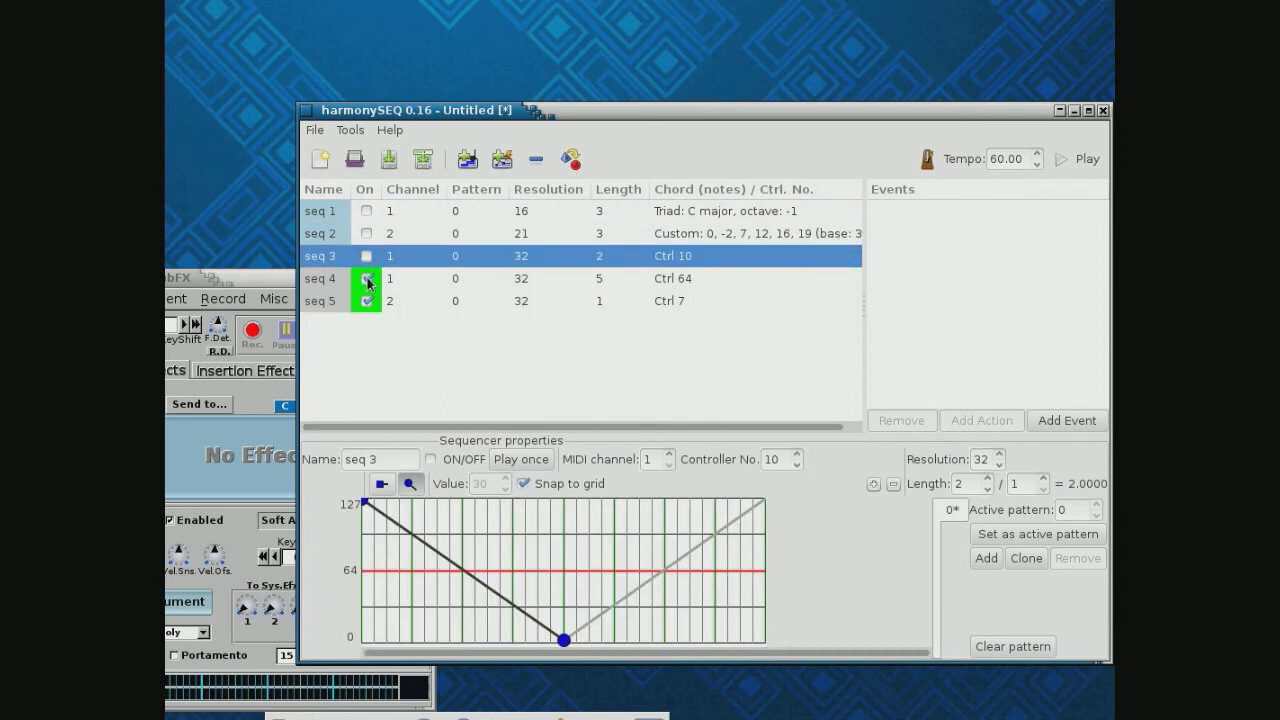
click(367, 278)
click(367, 211)
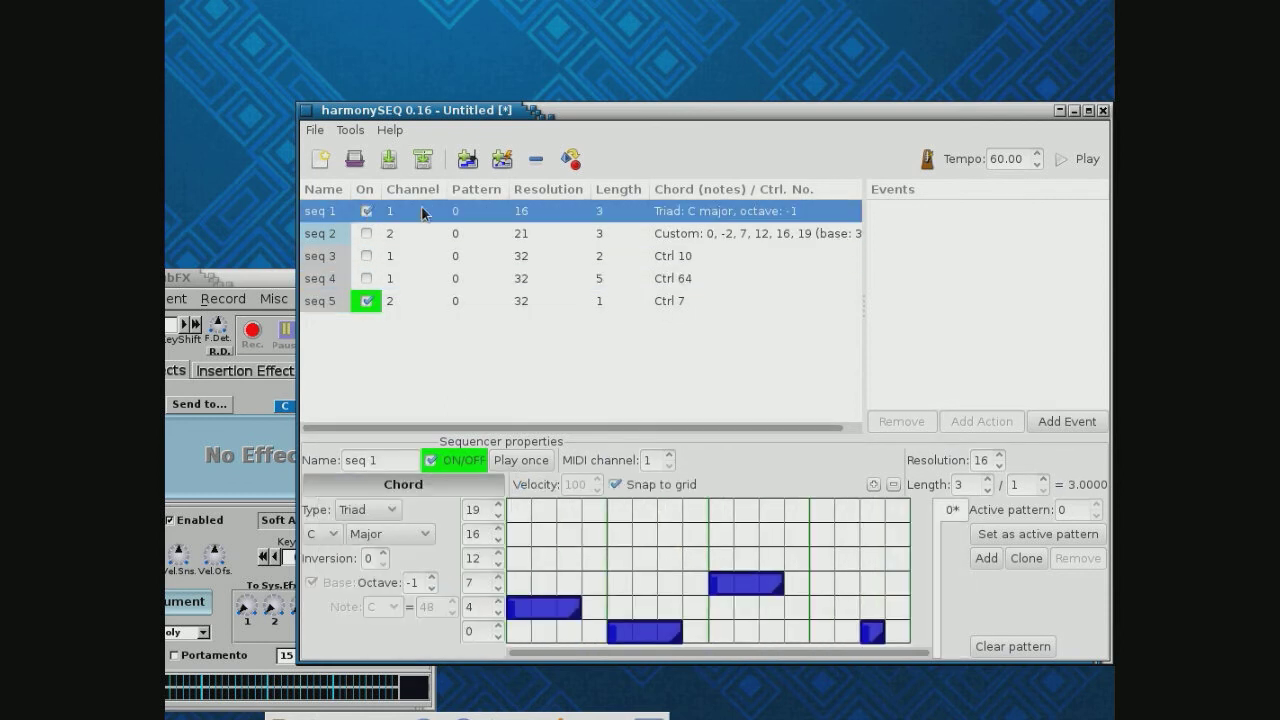
click(1074, 158)
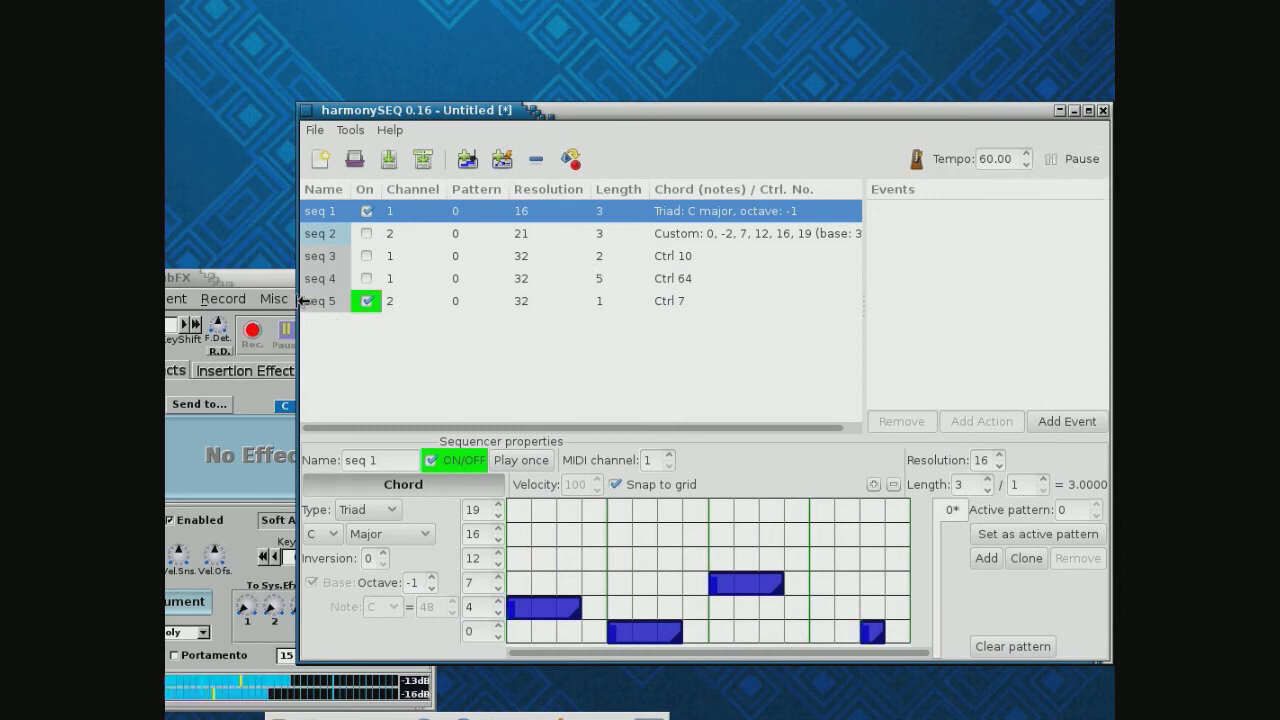
Switch playback from seq 1 to seq 2, and set seq 5's length to 6
click(366, 211)
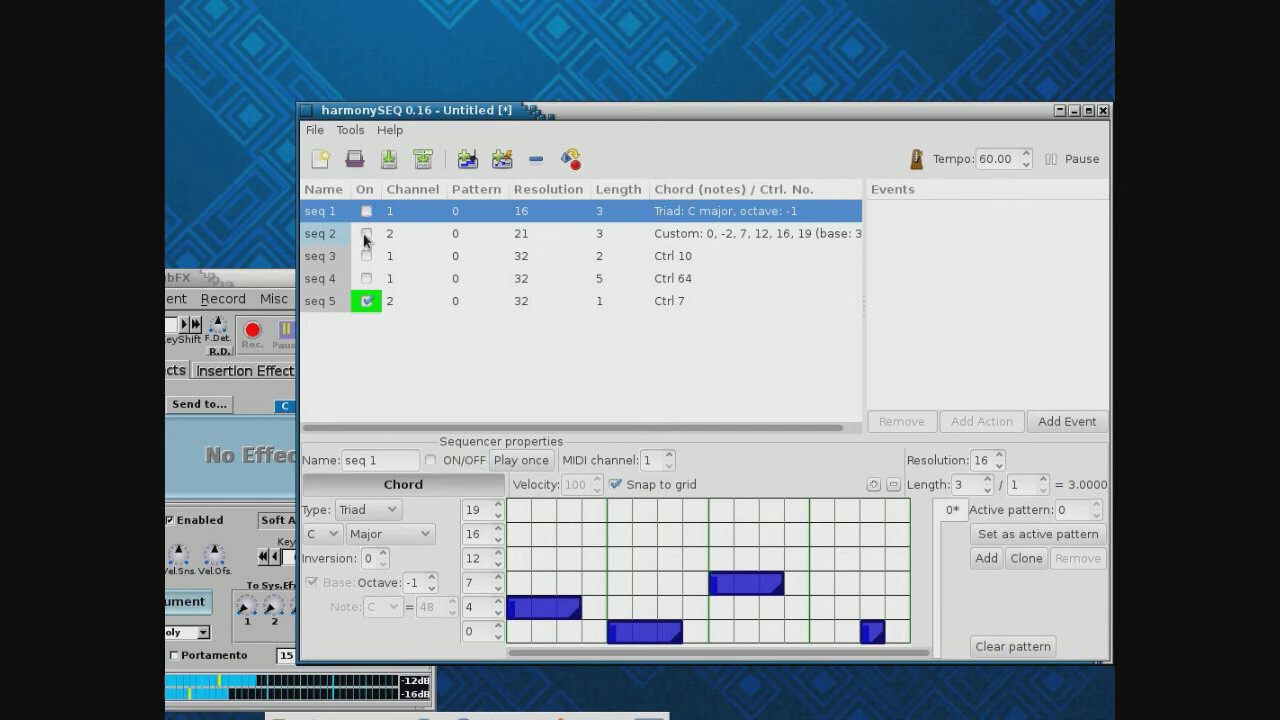
click(366, 233)
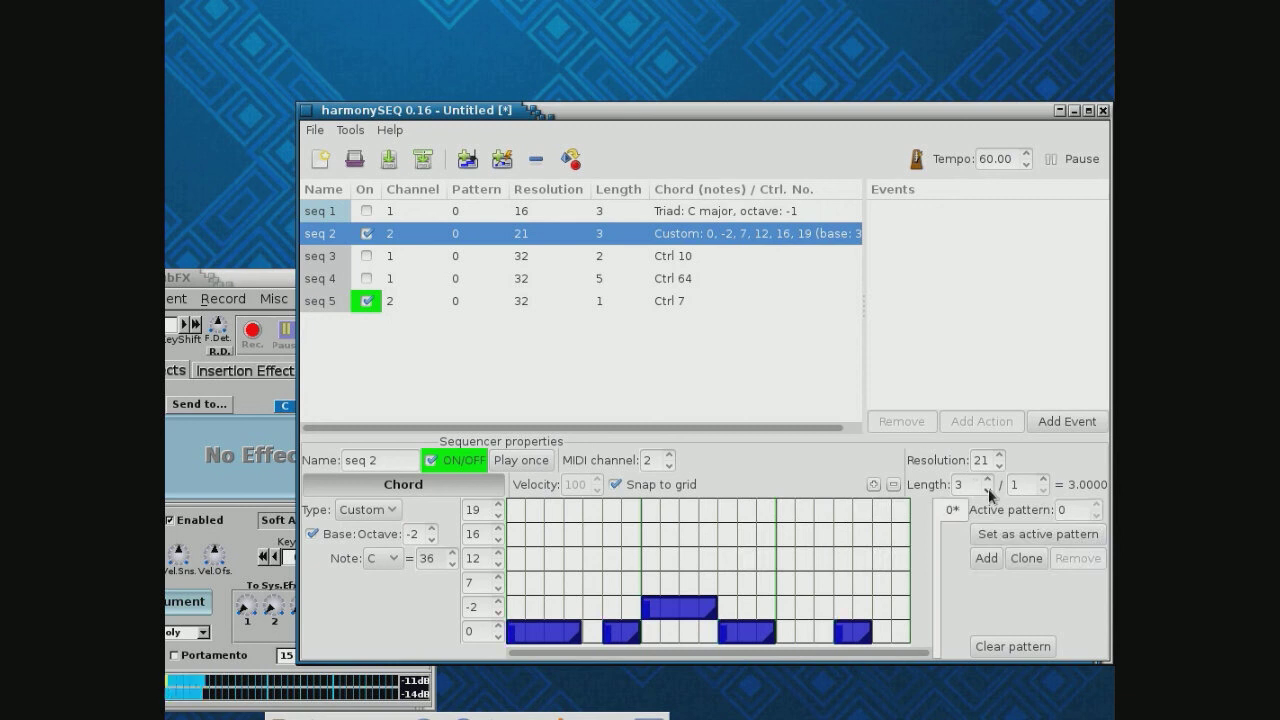
click(554, 301)
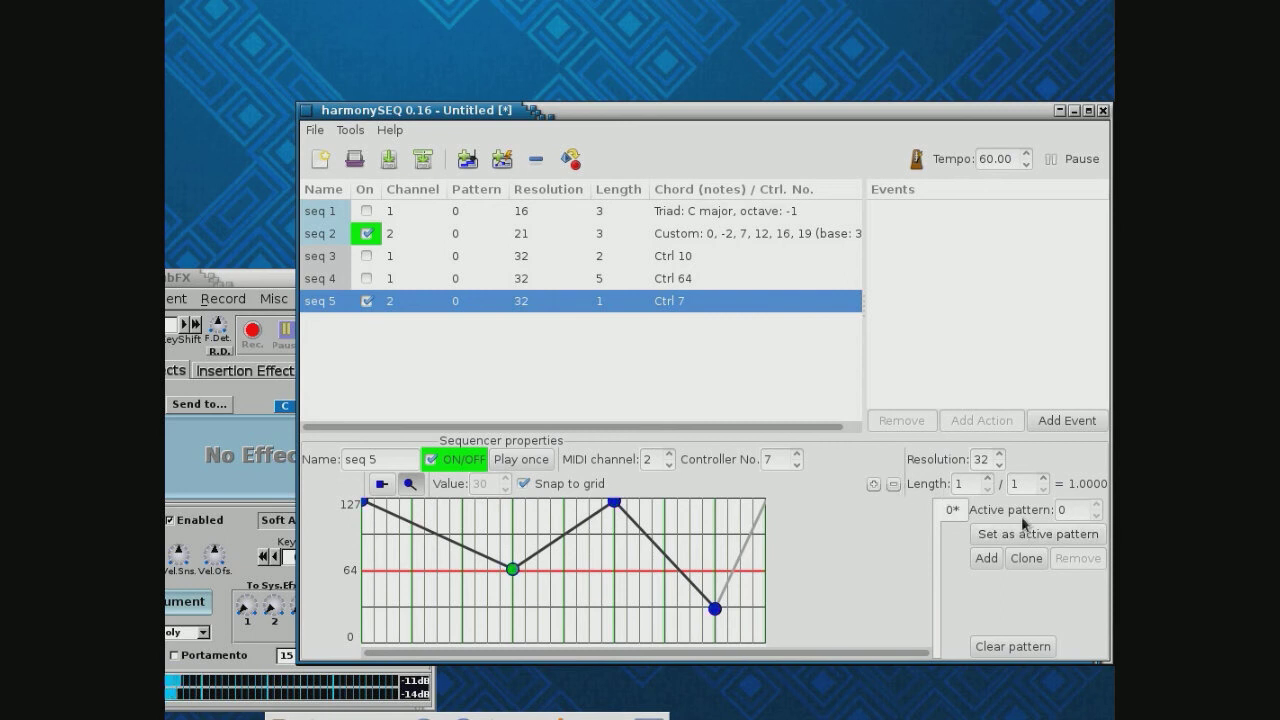
click(987, 479)
click(987, 479)
click(987, 479)
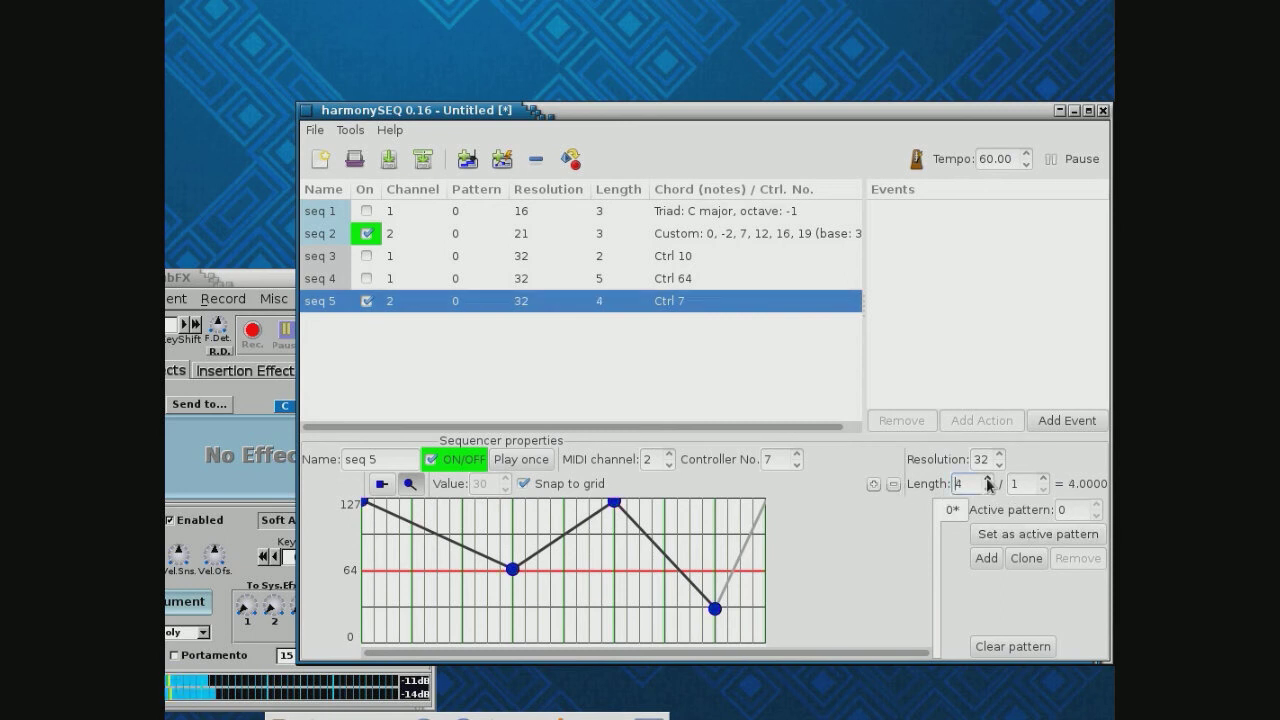
click(987, 479)
click(987, 479)
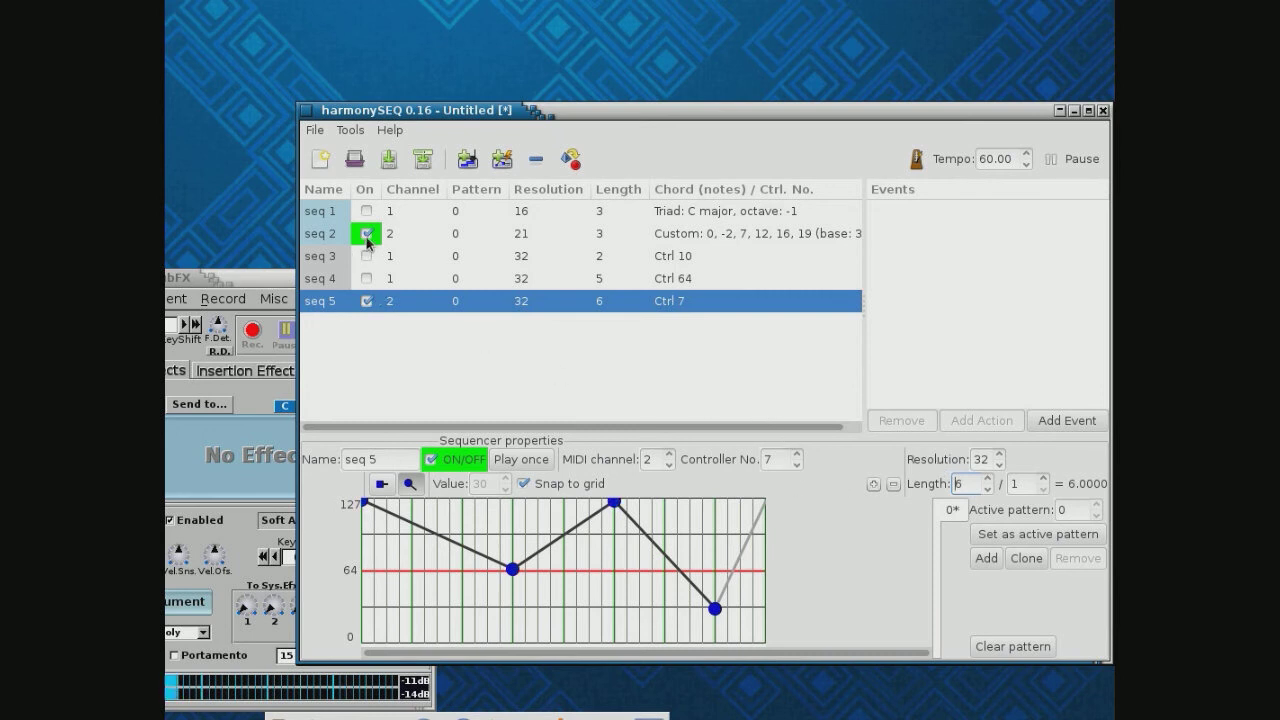
Pause playback and switch off seq 2
click(1072, 158)
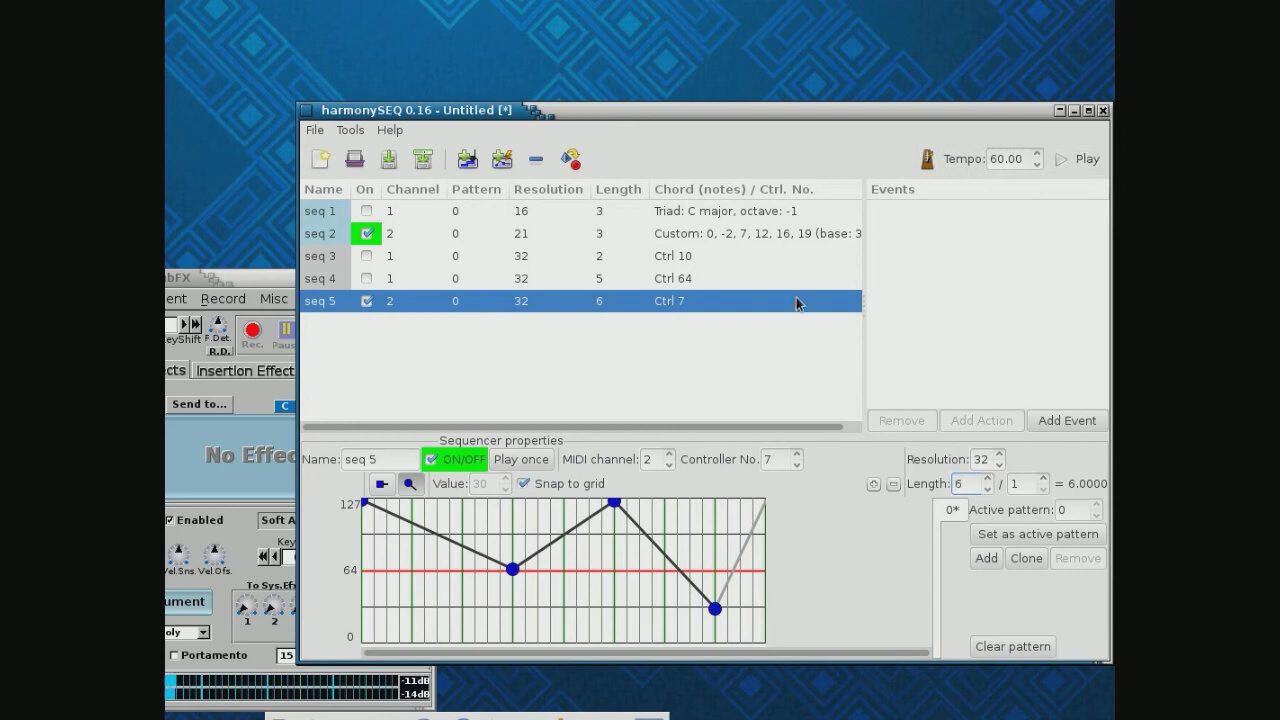
click(367, 236)
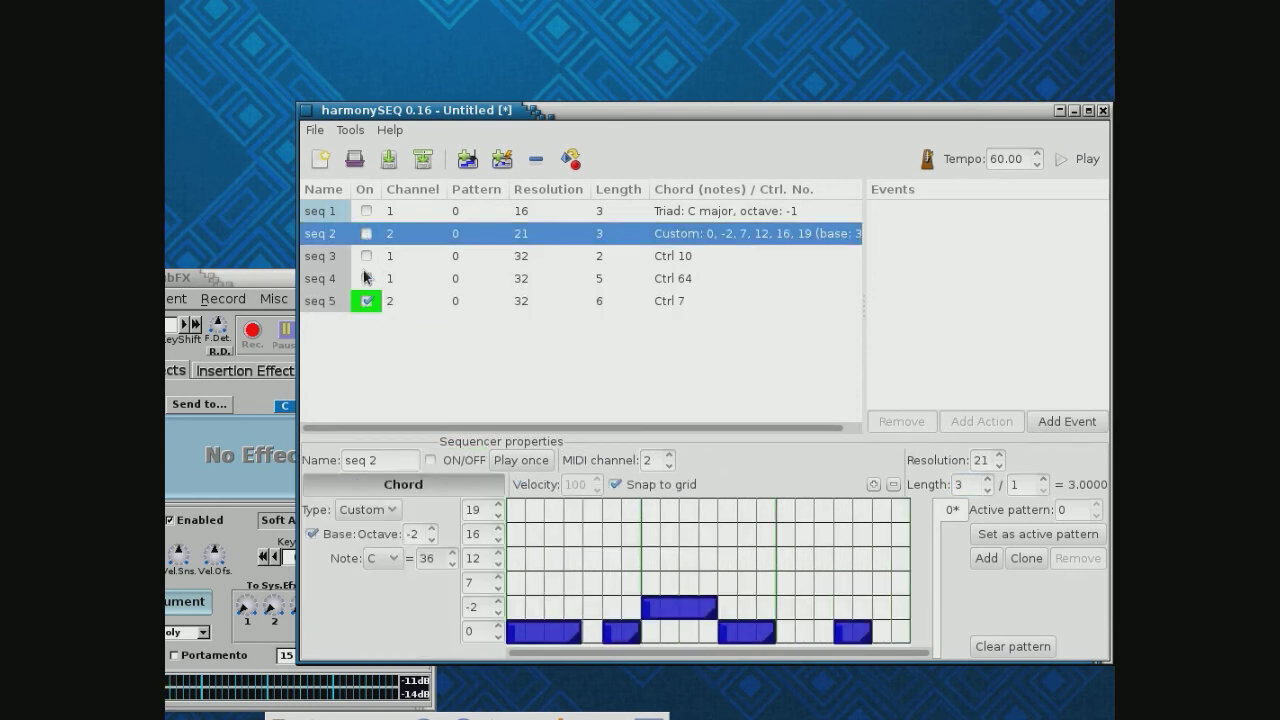
Move the ZynAddSubFX window farther off the desktop's left edge, and shift the harmonySEQ window left beside it
click(257, 287)
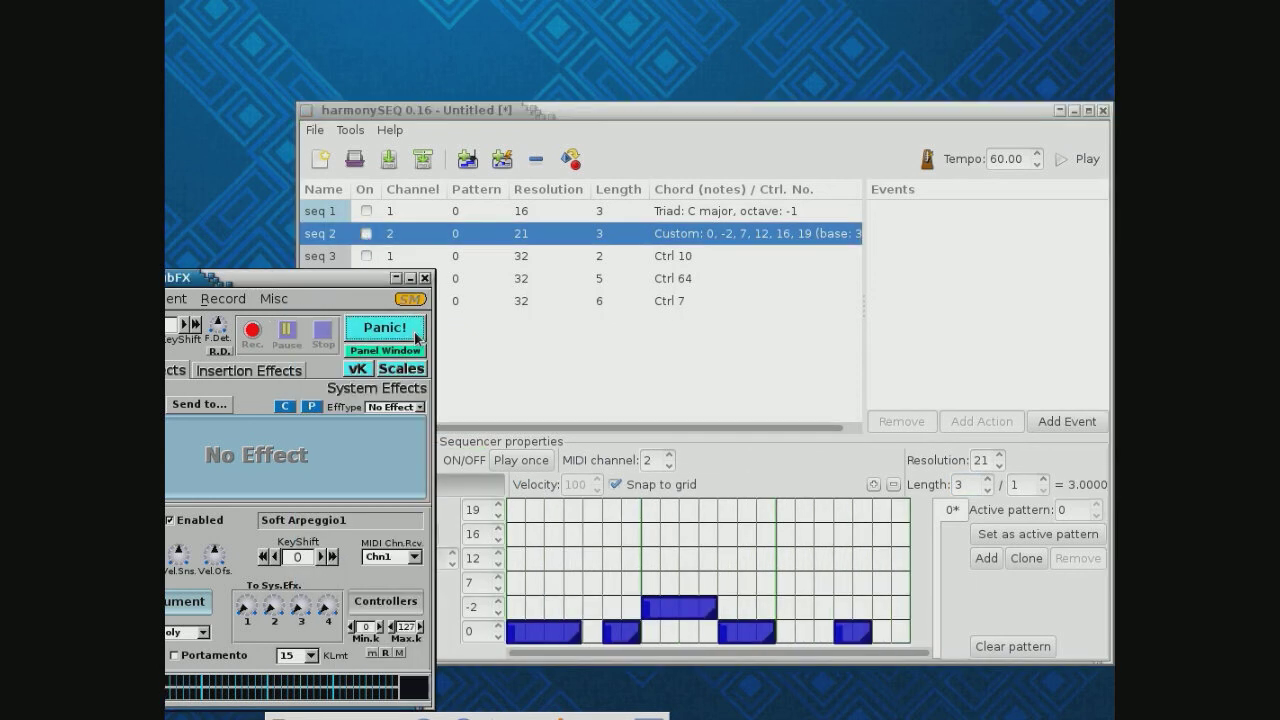
drag(280, 278, 185, 253)
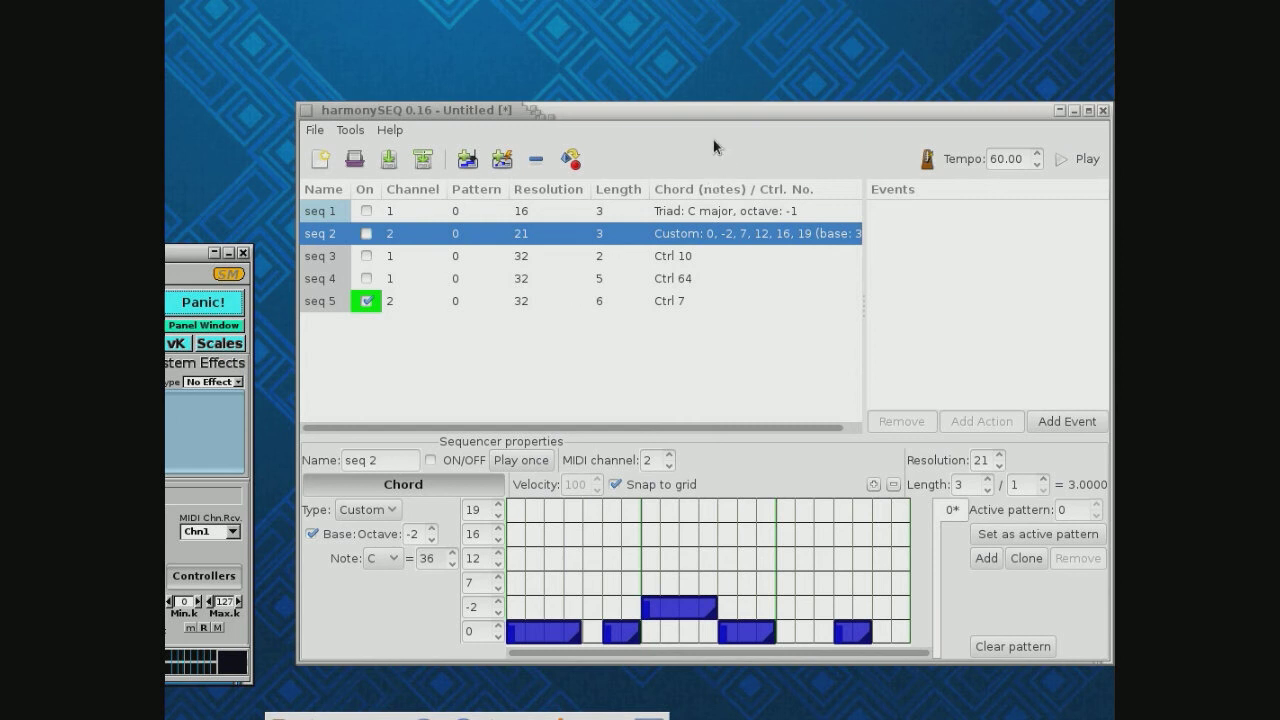
drag(728, 110, 621, 107)
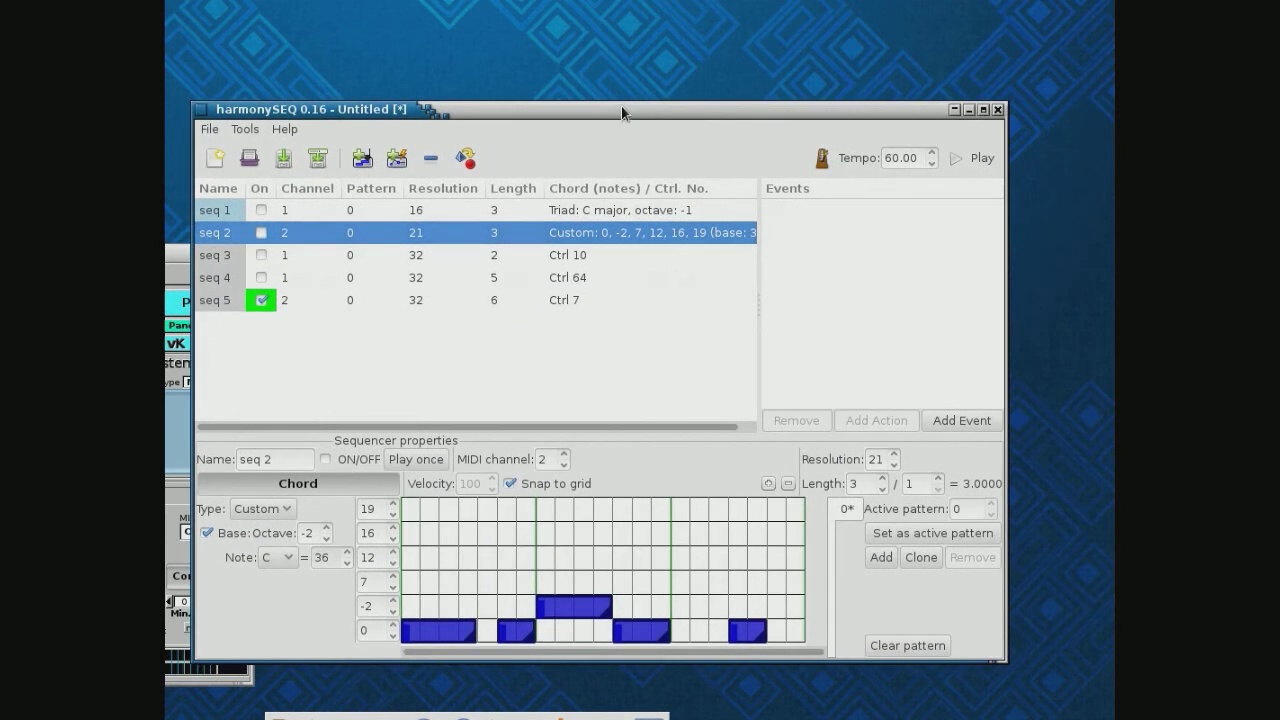